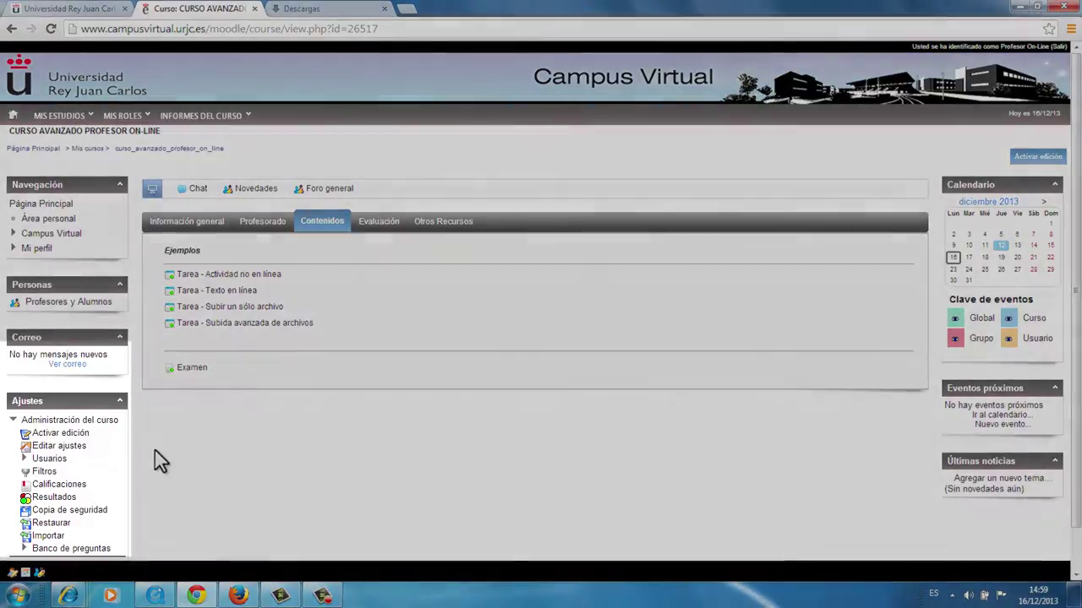
Step: Open the course gradebook's export page for the Excel spreadsheet format (Hoja de cálculo Excel)
{"action": "scroll", "coordinate": [144, 438], "scroll_direction": "down", "scroll_amount": 1}
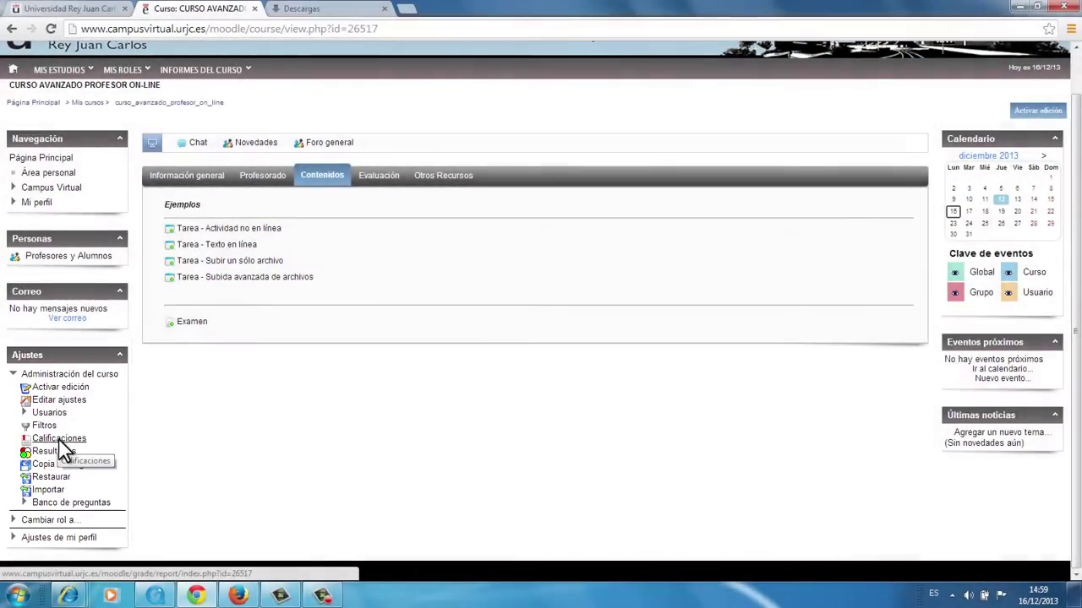
{"action": "left_click", "coordinate": [60, 442]}
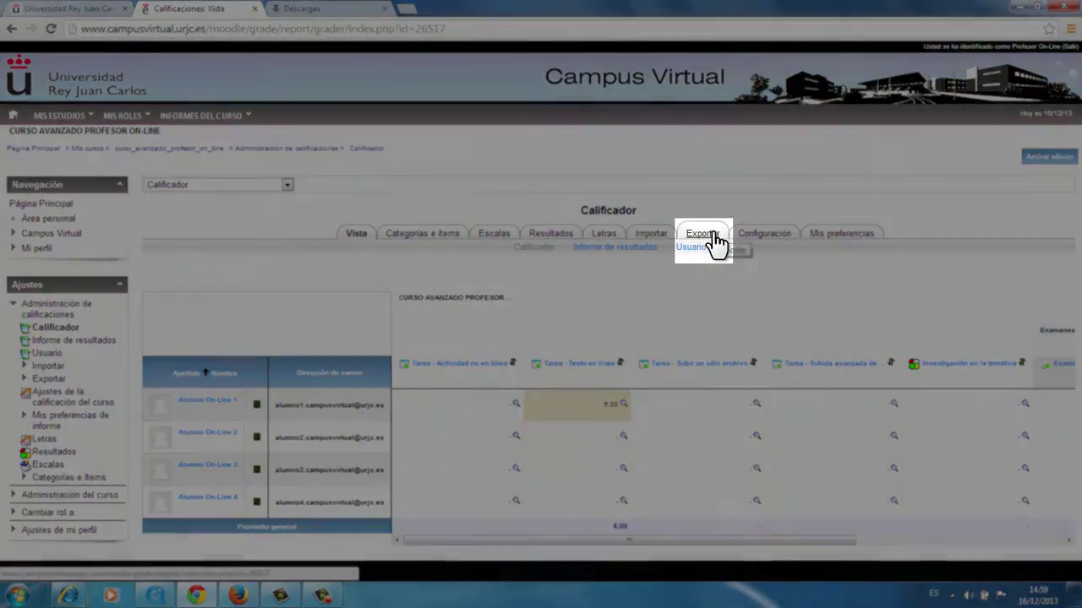
{"action": "left_click", "coordinate": [714, 235]}
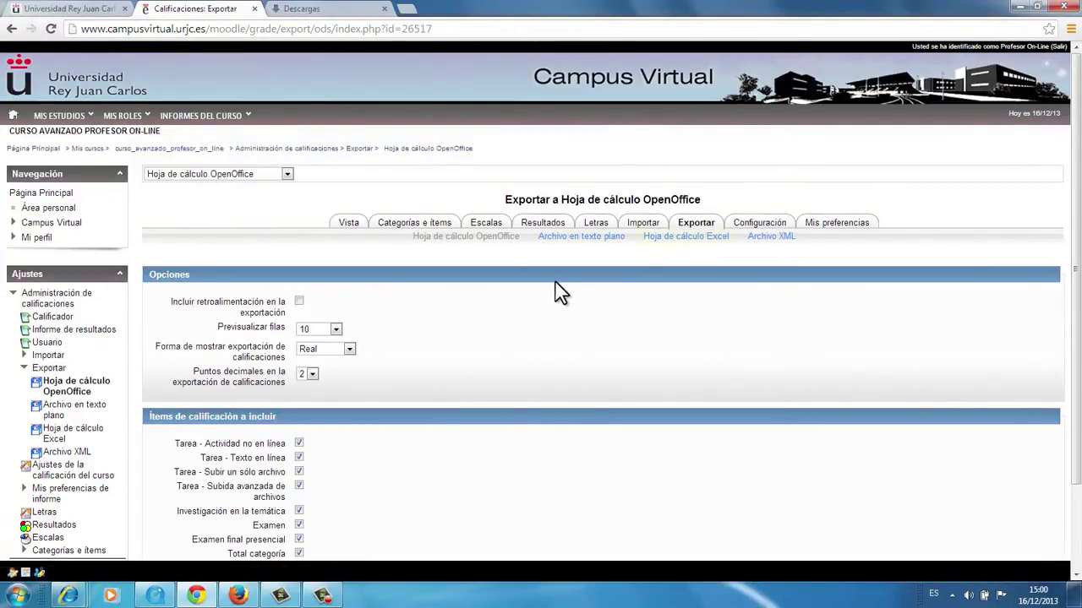
{"action": "left_click", "coordinate": [700, 244]}
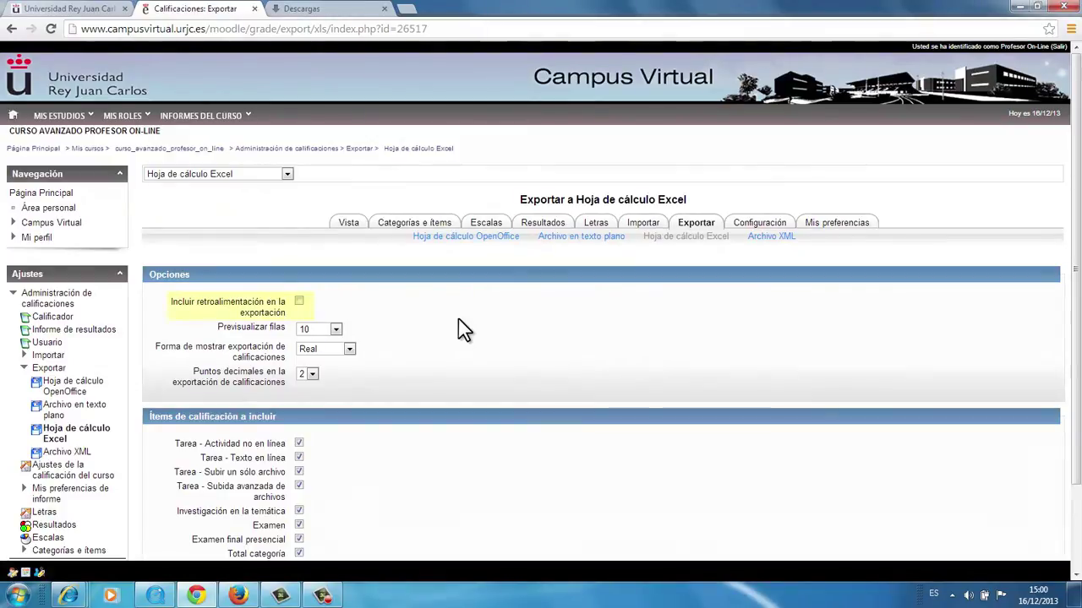
Step: Include feedback in the Excel export, keep the grade display as Real with all grade items, and submit the options
{"action": "left_click", "coordinate": [300, 301]}
{"action": "left_click", "coordinate": [406, 306]}
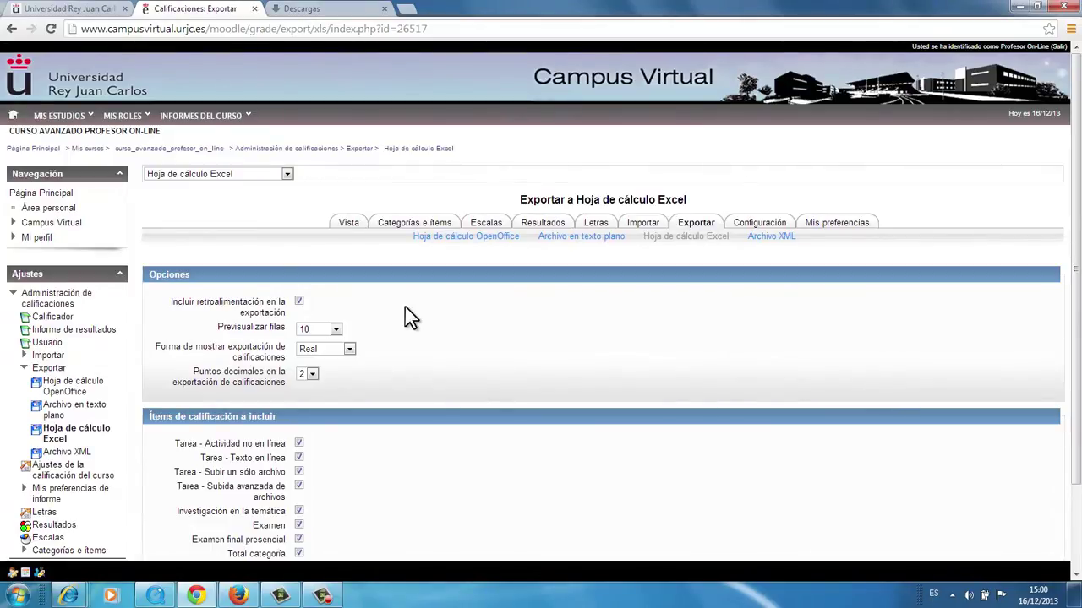
{"action": "left_click", "coordinate": [351, 351]}
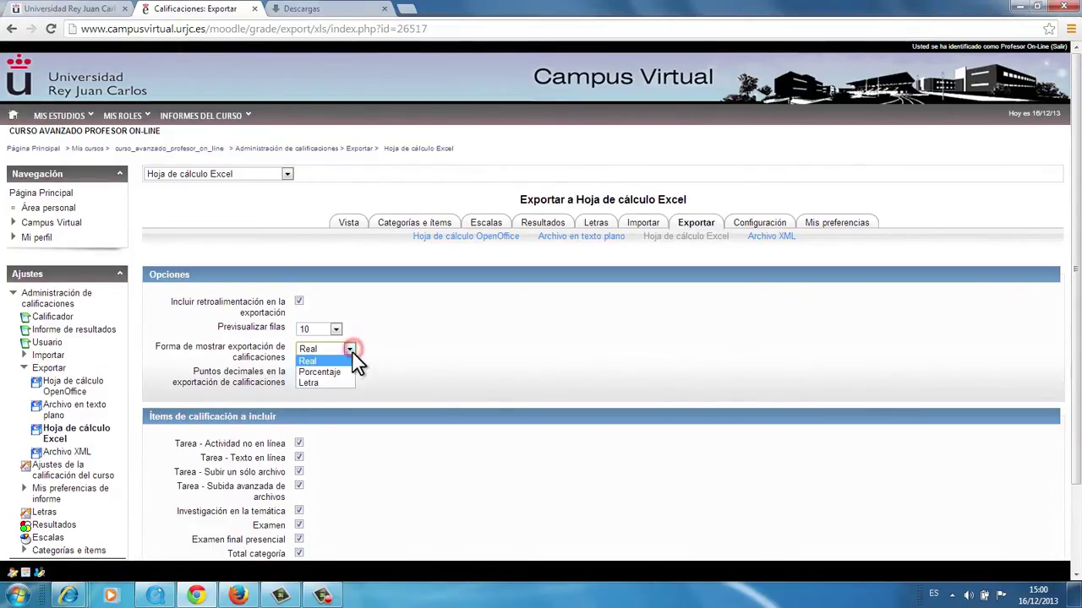
{"action": "left_click", "coordinate": [350, 352]}
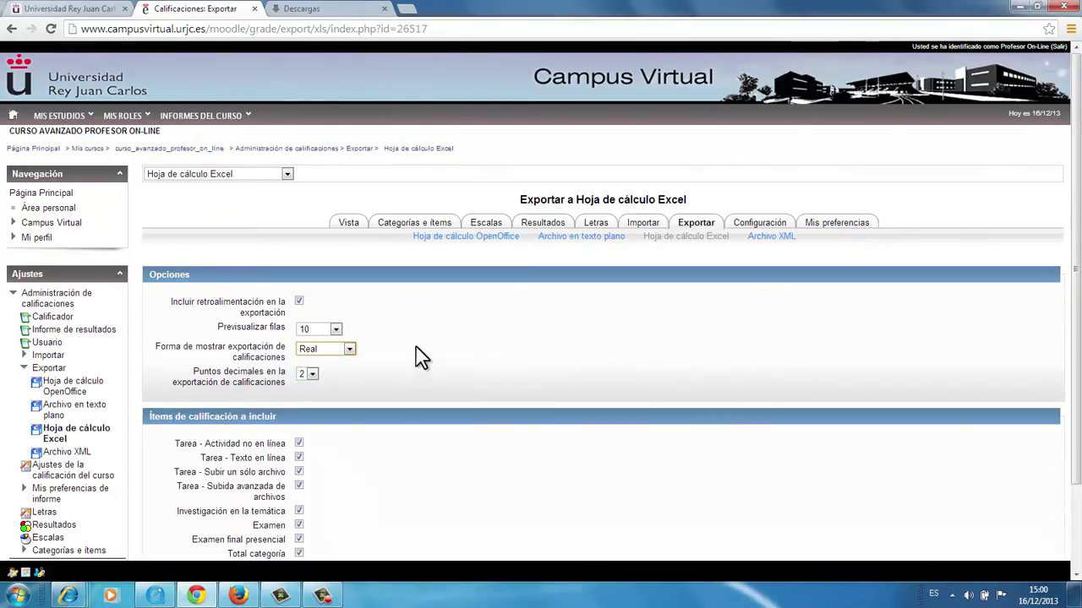
{"action": "left_click", "coordinate": [419, 354]}
{"action": "scroll", "coordinate": [421, 353], "scroll_direction": "down", "scroll_amount": 1}
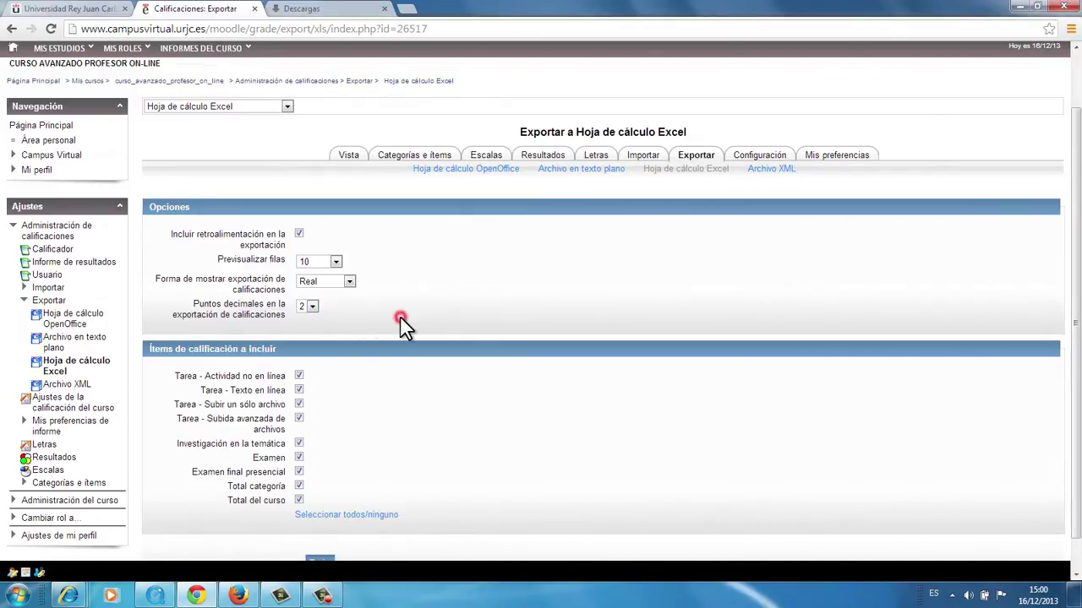
{"action": "scroll", "coordinate": [404, 328], "scroll_direction": "down", "scroll_amount": 1}
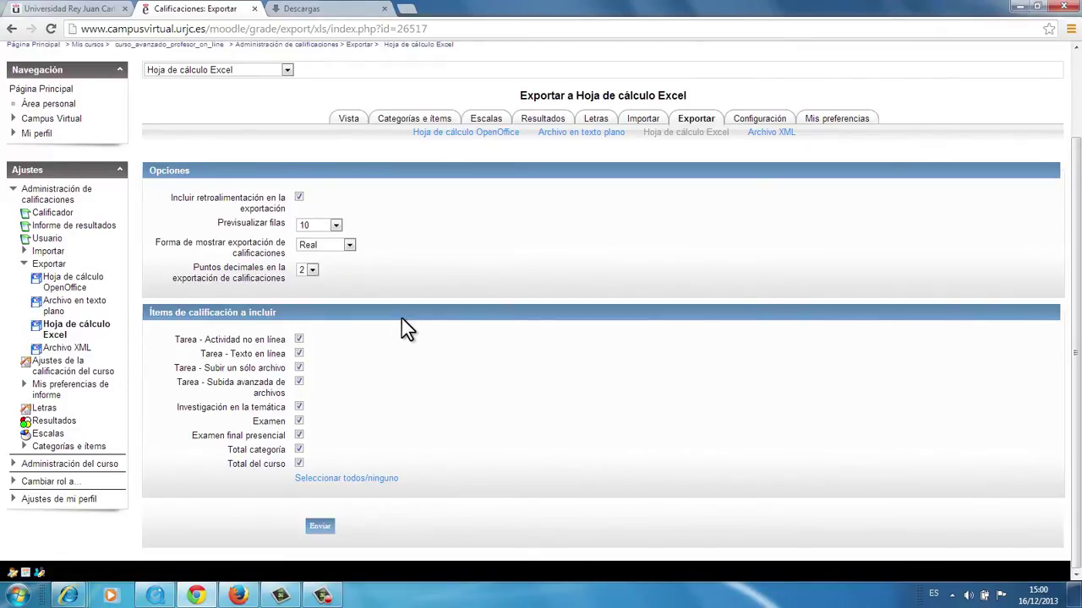
{"action": "left_click", "coordinate": [319, 527]}
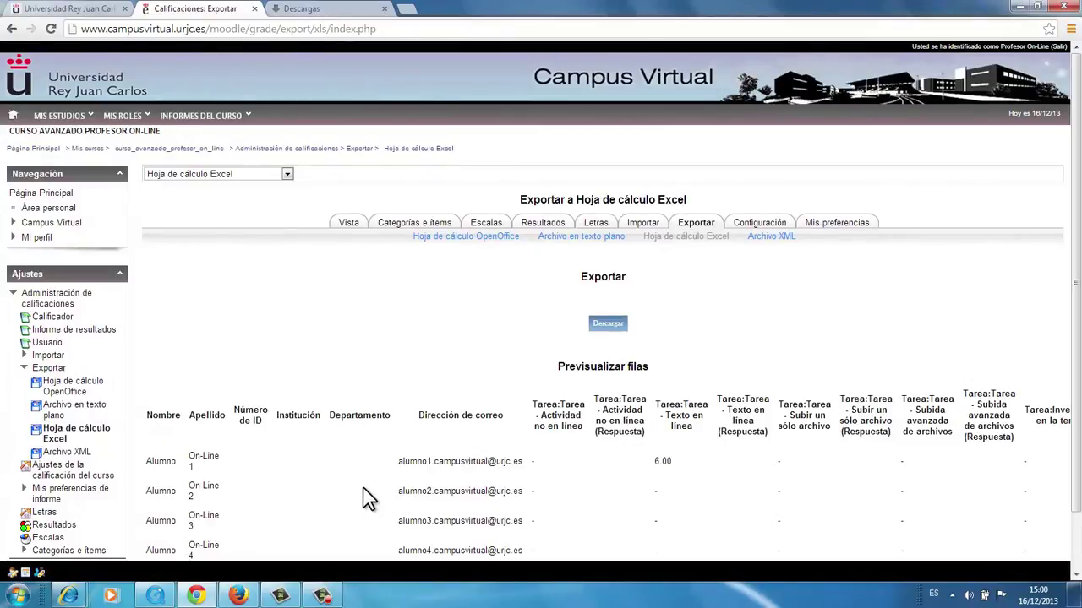
Step: Download the exported grades spreadsheet and open the downloaded .xls file in Excel
{"action": "scroll", "coordinate": [370, 492], "scroll_direction": "down", "scroll_amount": 2}
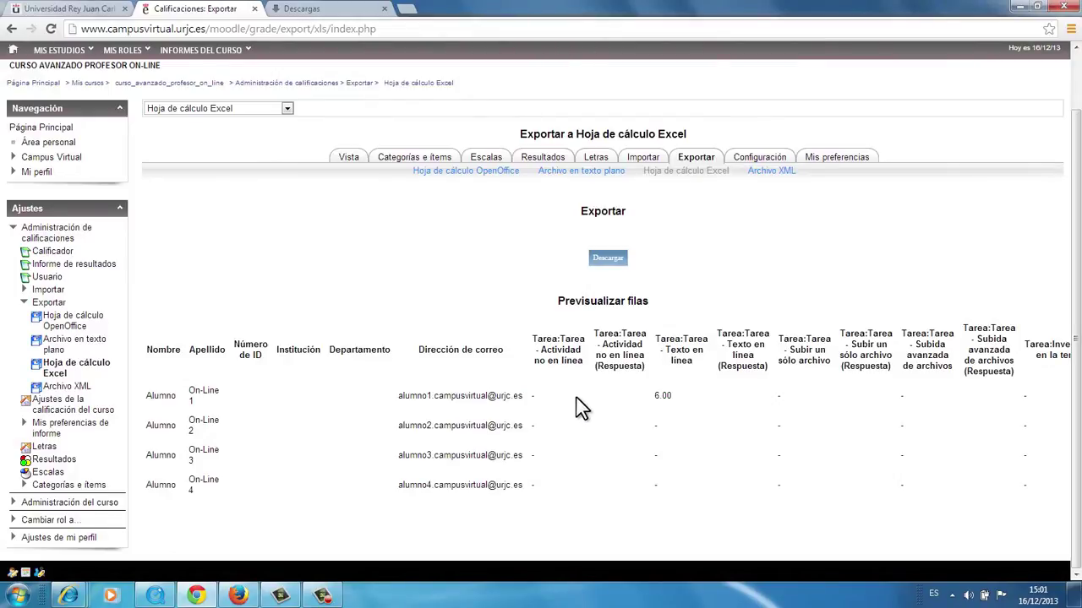
{"action": "left_click", "coordinate": [614, 262]}
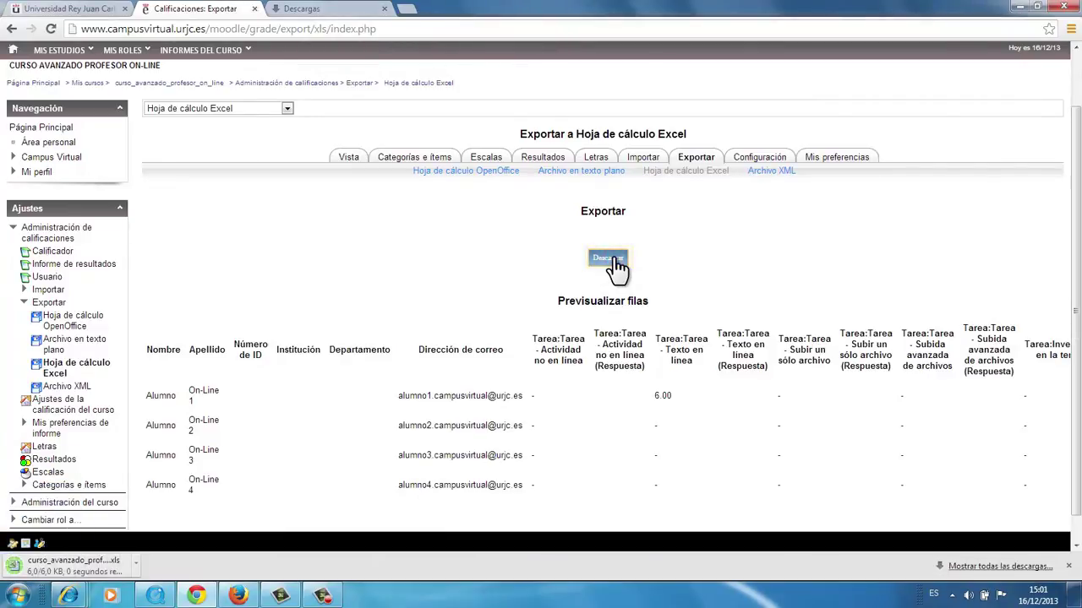
{"action": "left_click", "coordinate": [135, 565]}
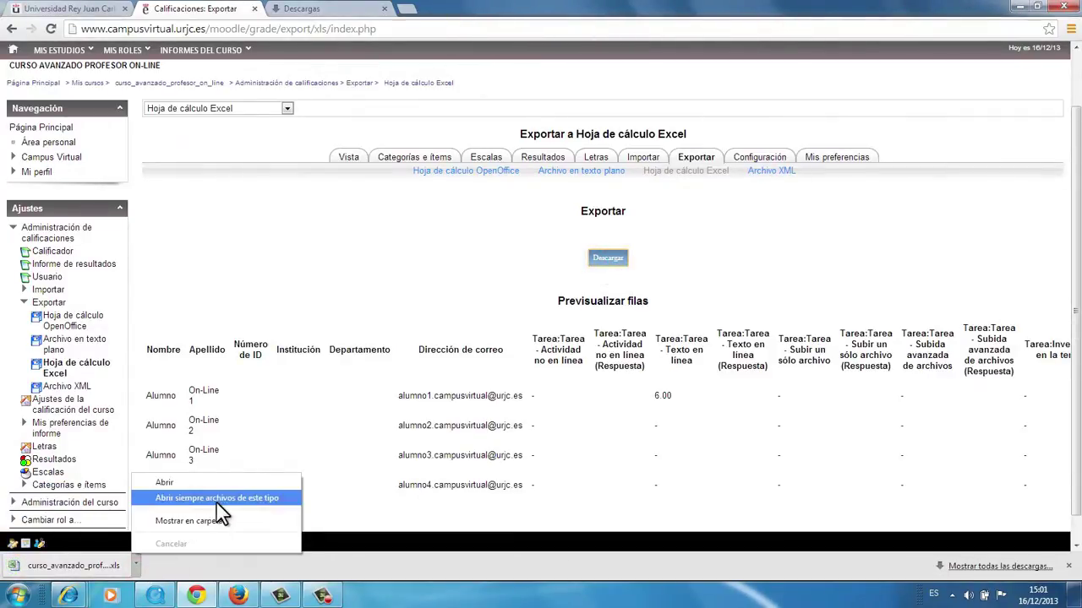
{"action": "right_click", "coordinate": [108, 575]}
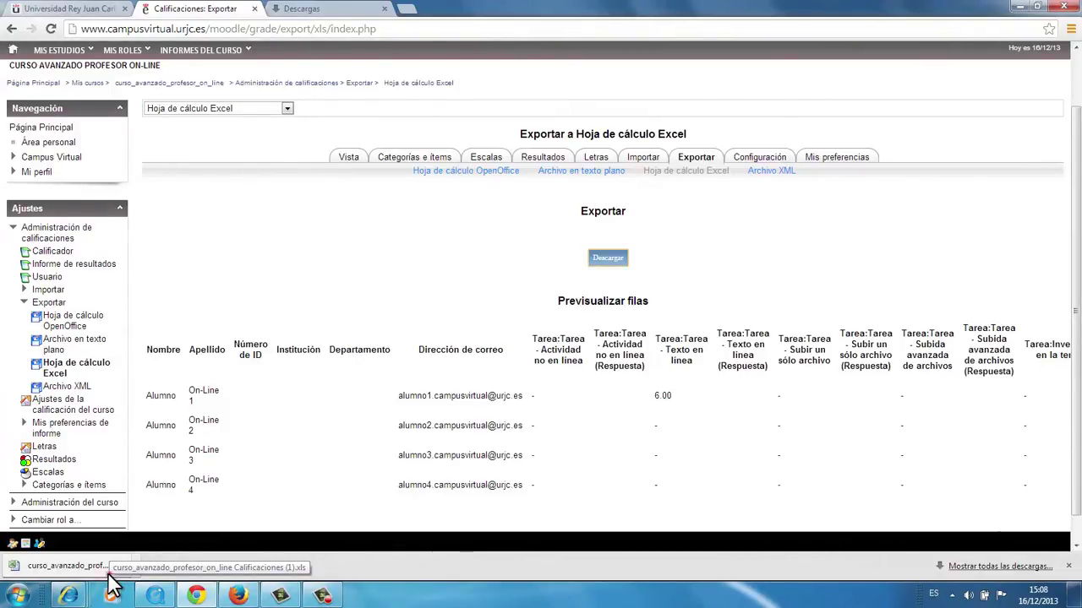
{"action": "left_click", "coordinate": [108, 566]}
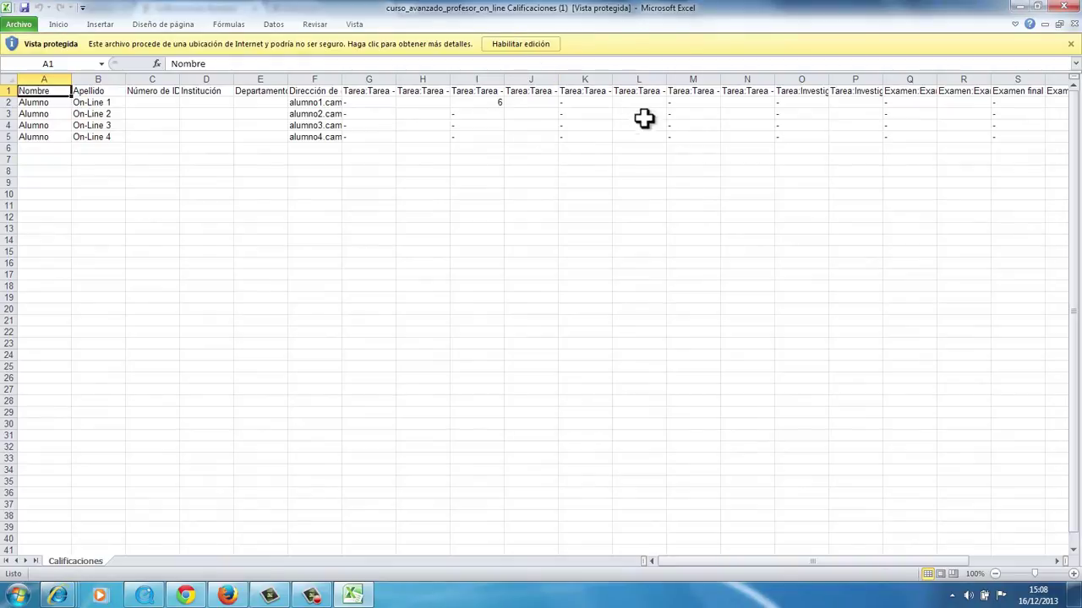
Step: Enable editing of the protected grades workbook
{"action": "left_click", "coordinate": [762, 159]}
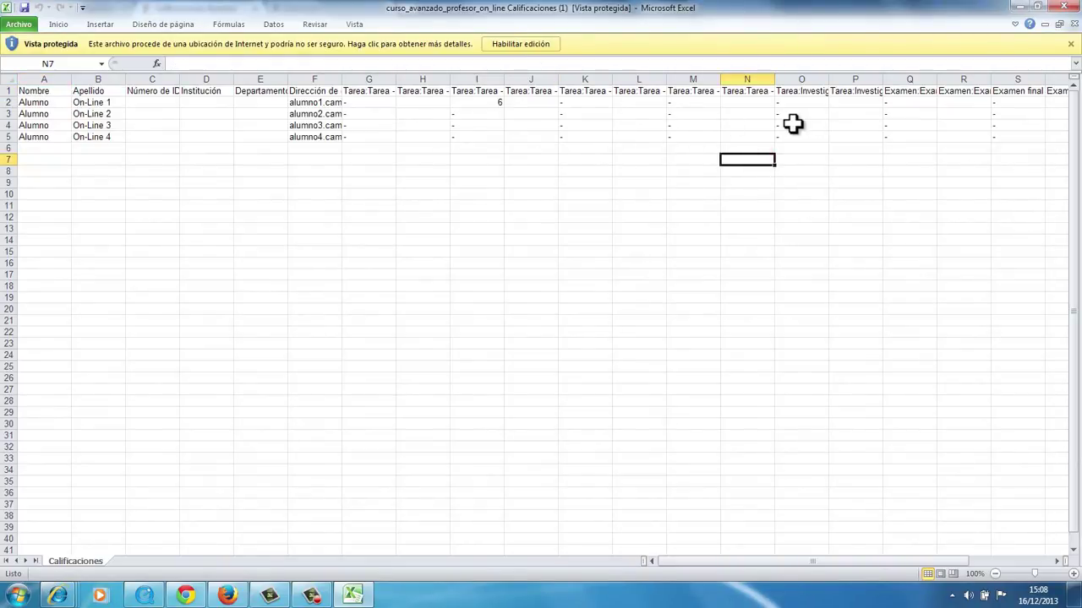
{"action": "key", "text": "Up"}
{"action": "key", "text": "Up"}
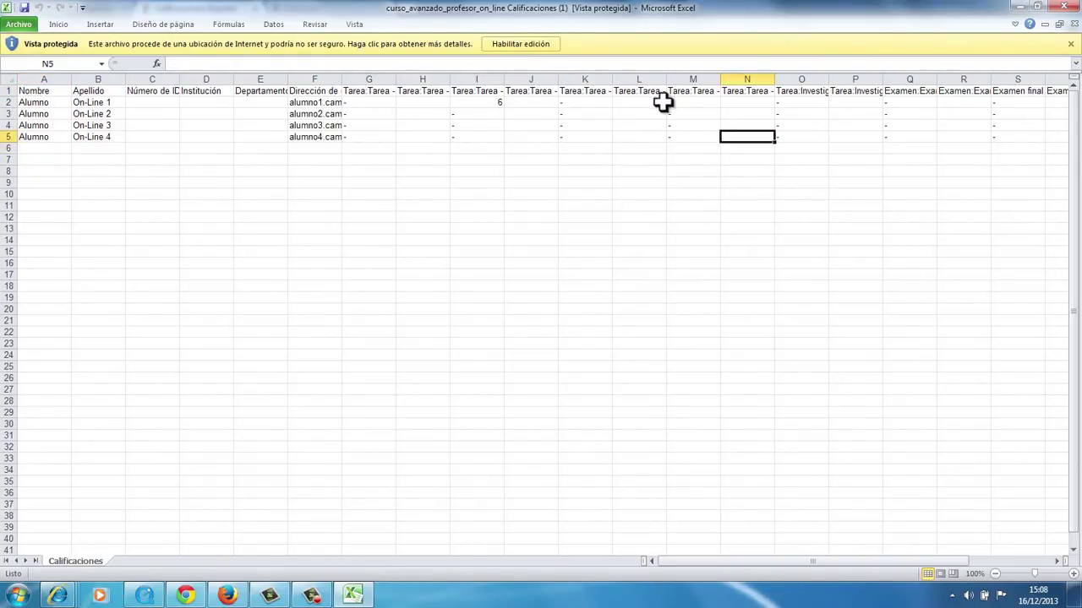
{"action": "left_click", "coordinate": [369, 75]}
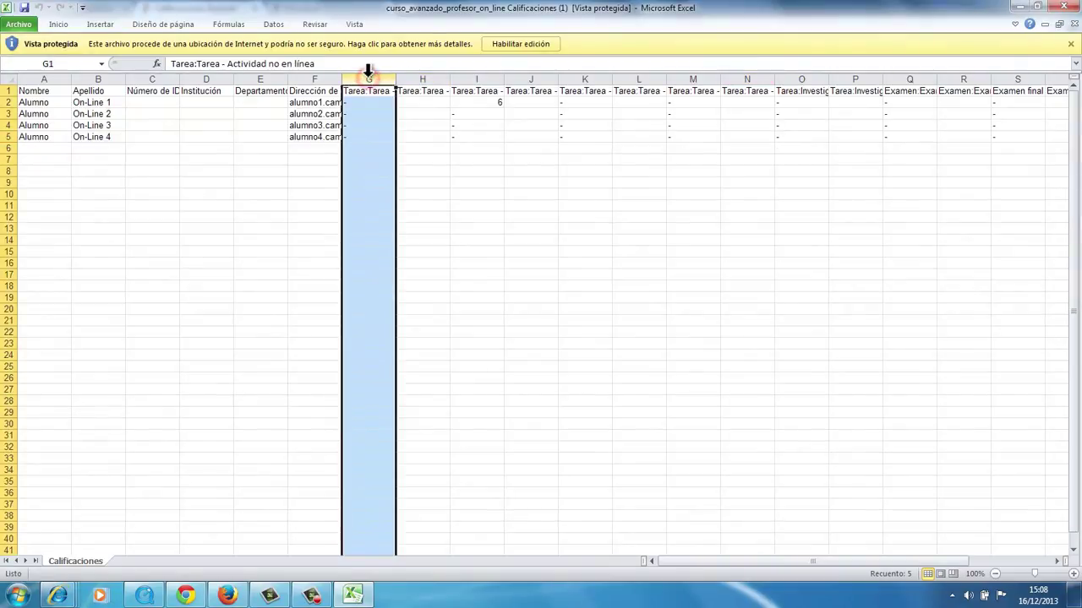
{"action": "right_click", "coordinate": [368, 78]}
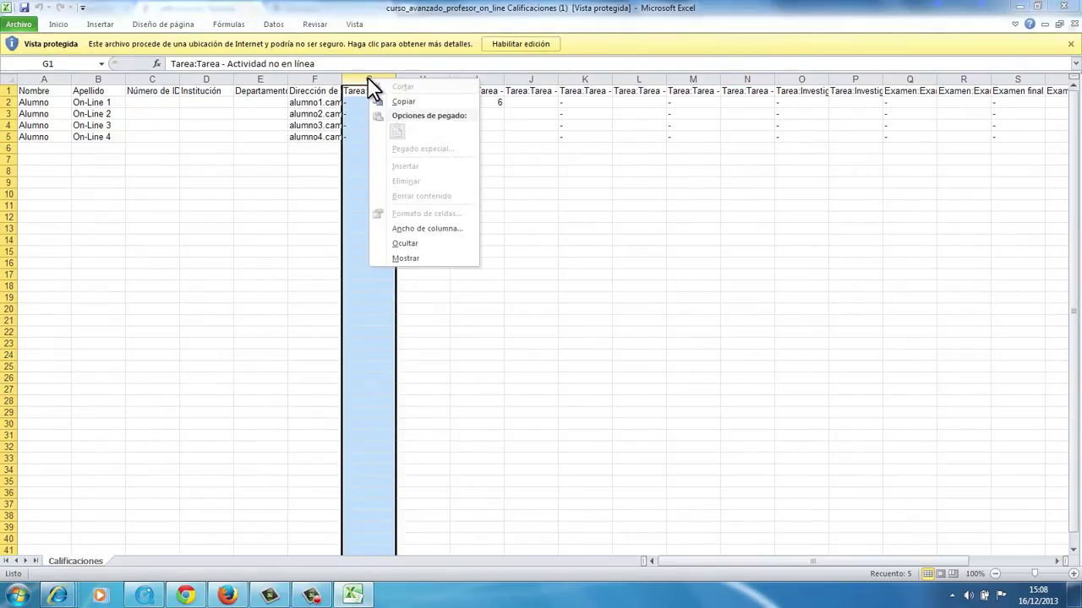
{"action": "left_click", "coordinate": [300, 180]}
{"action": "left_click", "coordinate": [539, 46]}
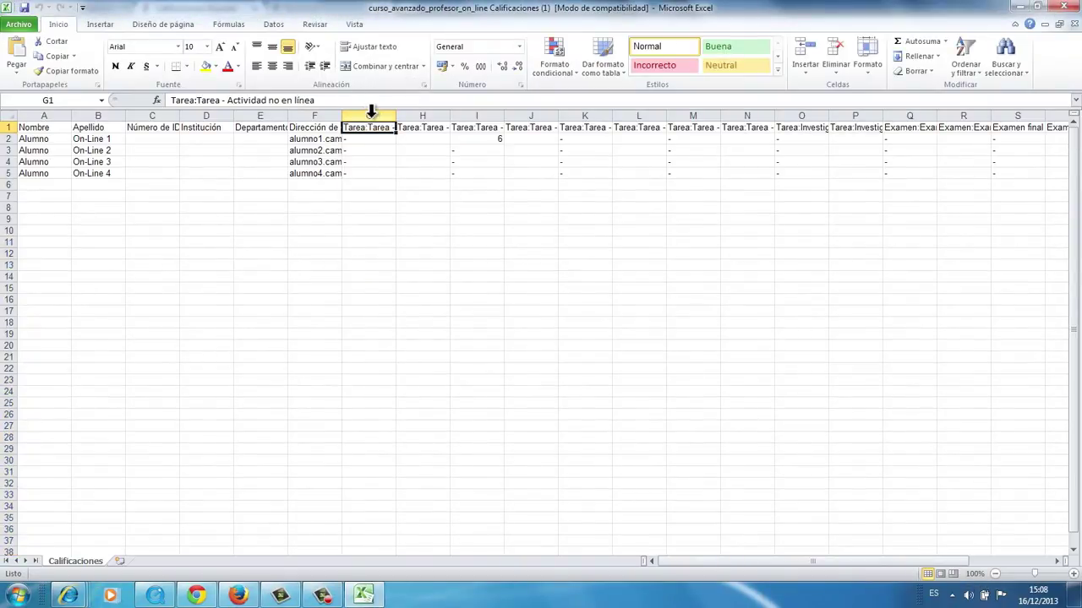
Step: Insert an empty column before column G with the heading "Tareas", and autofit column F to the e-mail addresses
{"action": "right_click", "coordinate": [372, 115]}
{"action": "left_click", "coordinate": [408, 207]}
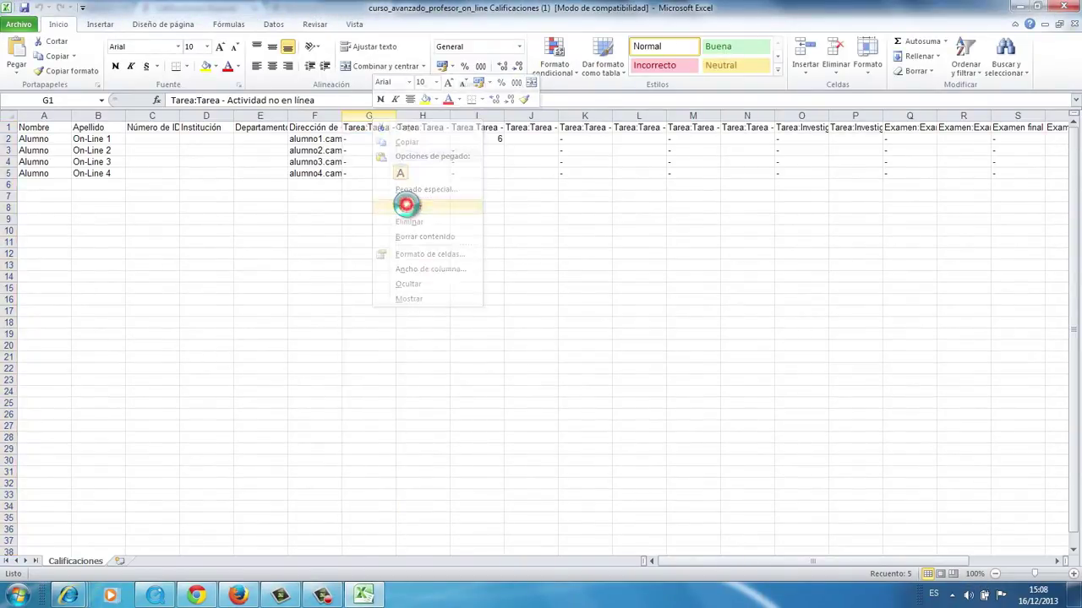
{"action": "left_click", "coordinate": [368, 127]}
{"action": "type", "text": "corre"}
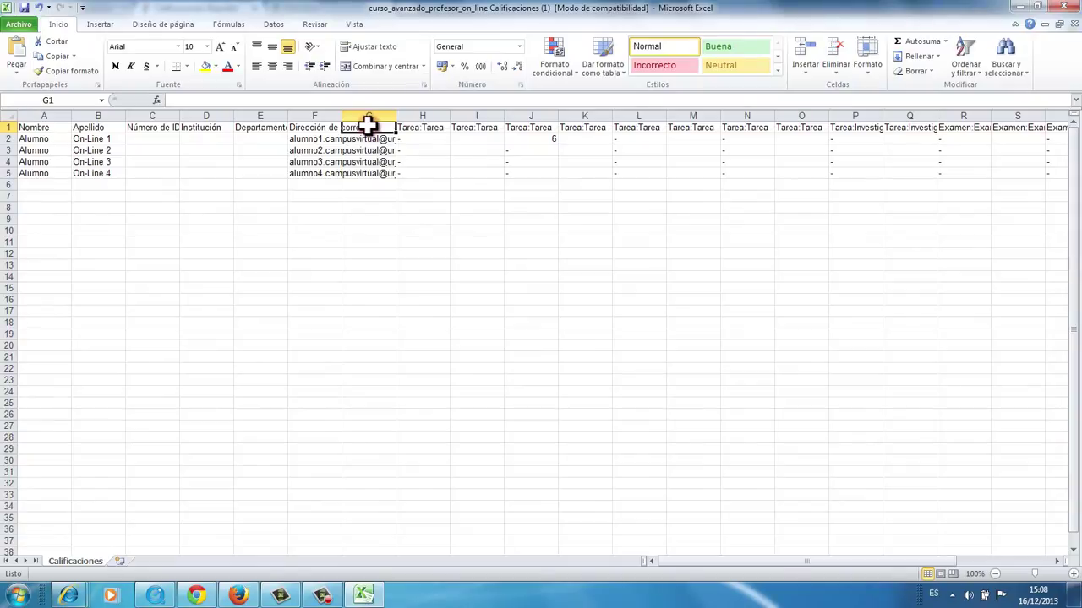
{"action": "type", "text": "Tarea"}
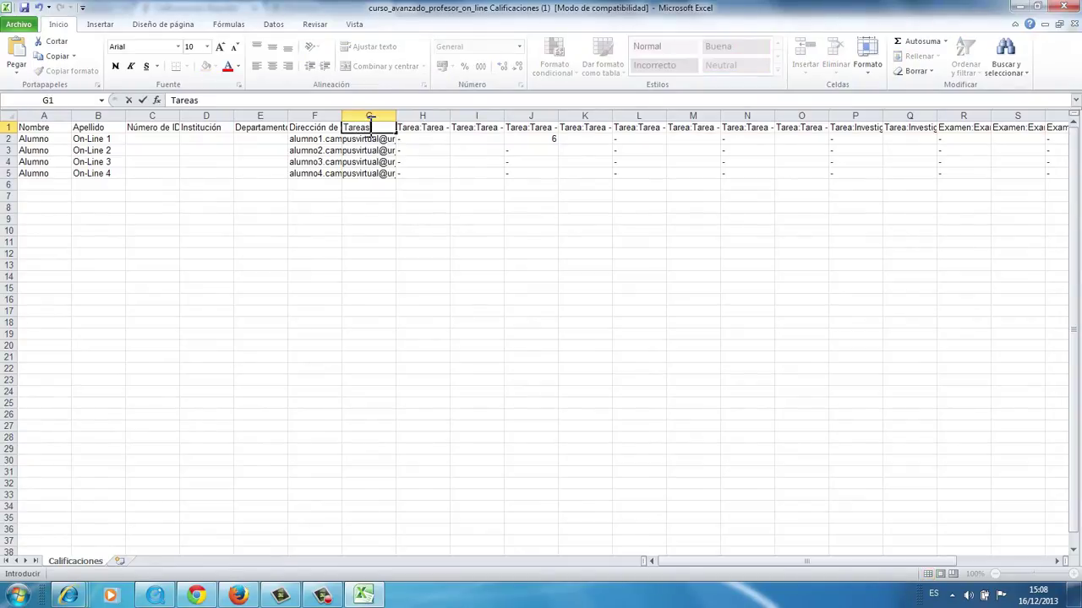
{"action": "type", "text": "s"}
{"action": "key", "text": "Return"}
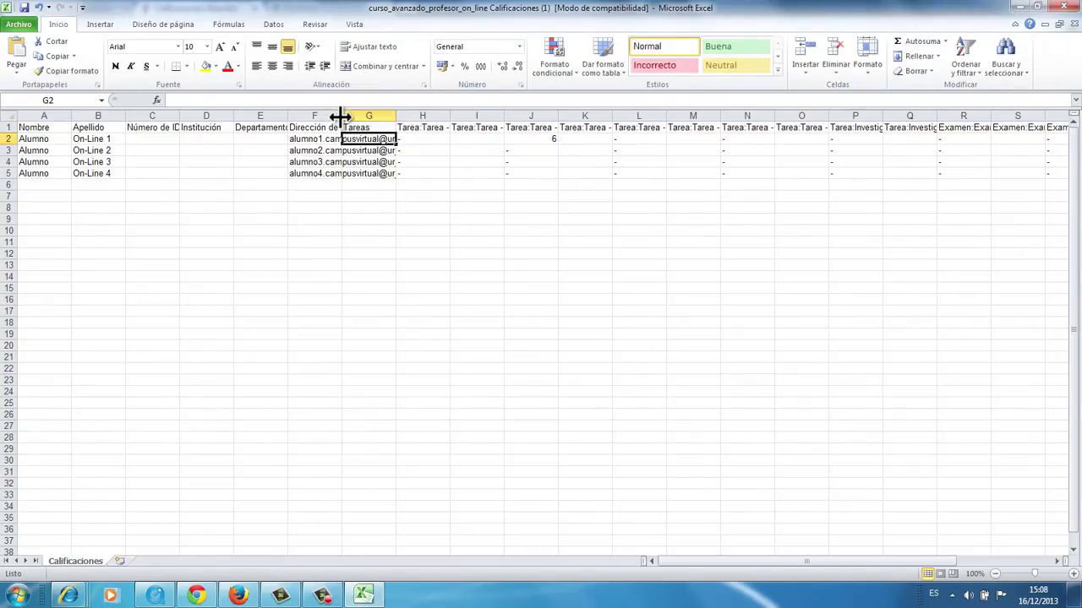
{"action": "double_click", "coordinate": [341, 116]}
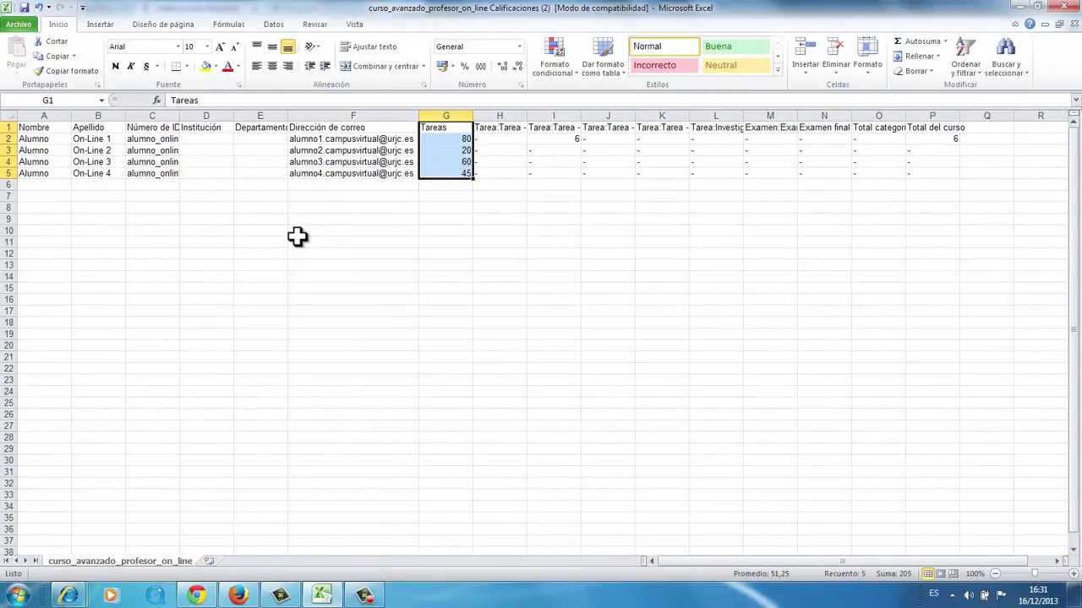
Step: Save the sheet to the Escritorio folder as tab-delimited text named "curso_avanzado_profesor_on_line Calificaciones (2)", accepting the format limitations
{"action": "left_click", "coordinate": [21, 23]}
{"action": "left_click", "coordinate": [46, 63]}
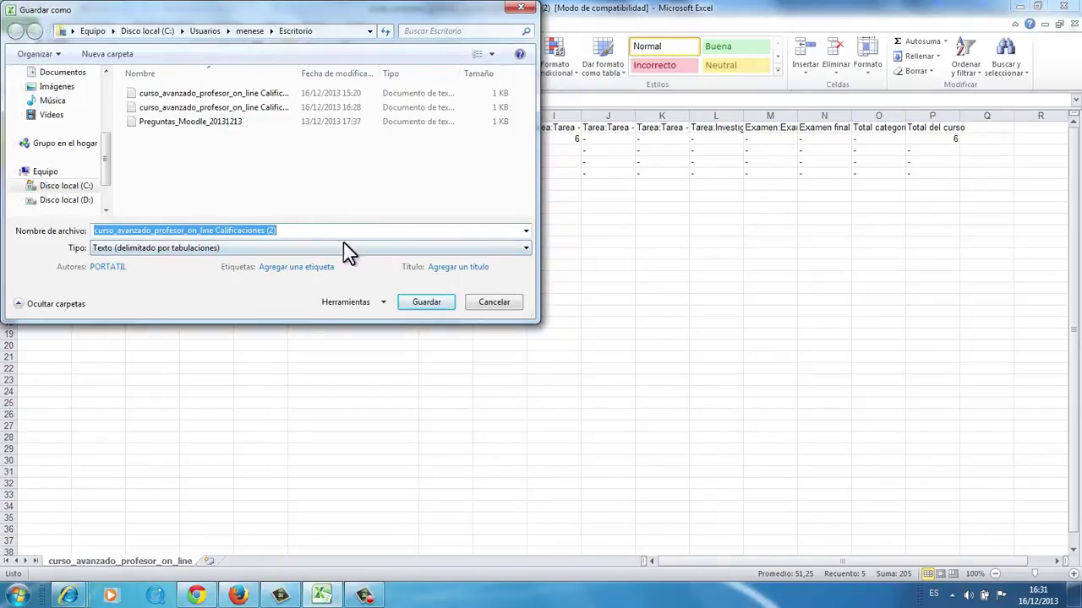
{"action": "left_click", "coordinate": [425, 302]}
{"action": "left_click", "coordinate": [587, 300]}
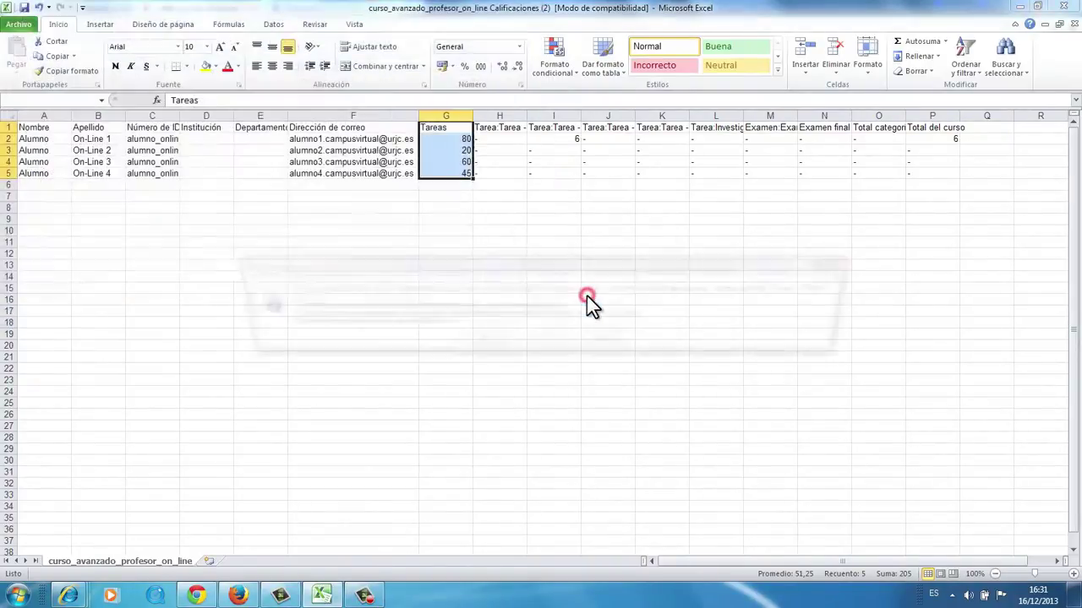
{"action": "left_click", "coordinate": [488, 344]}
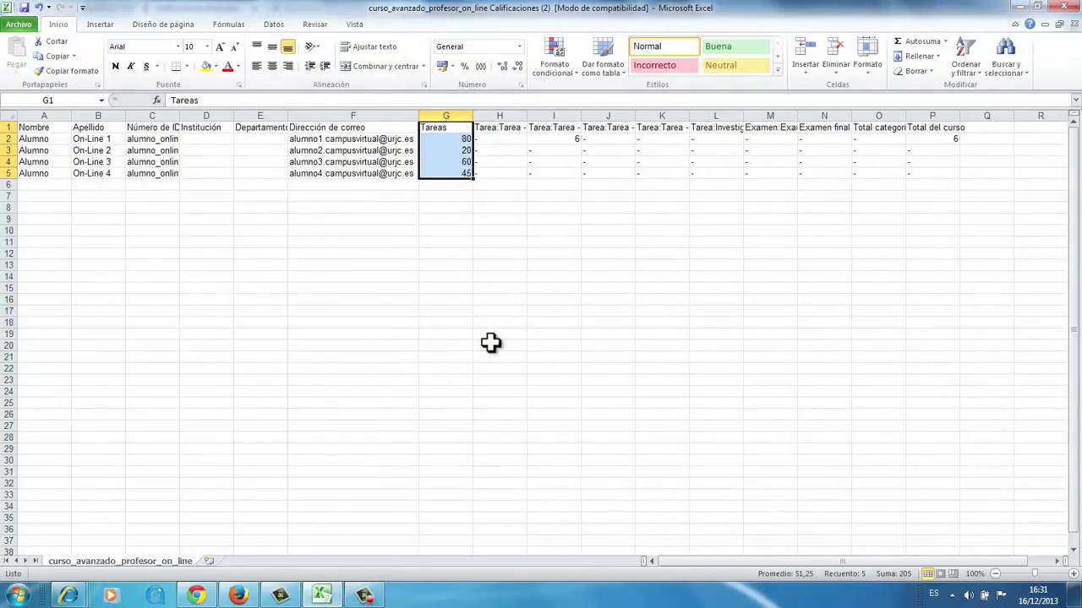
Step: Switch to Chrome and open the gradebook's CSV file import page
{"action": "left_click", "coordinate": [208, 598]}
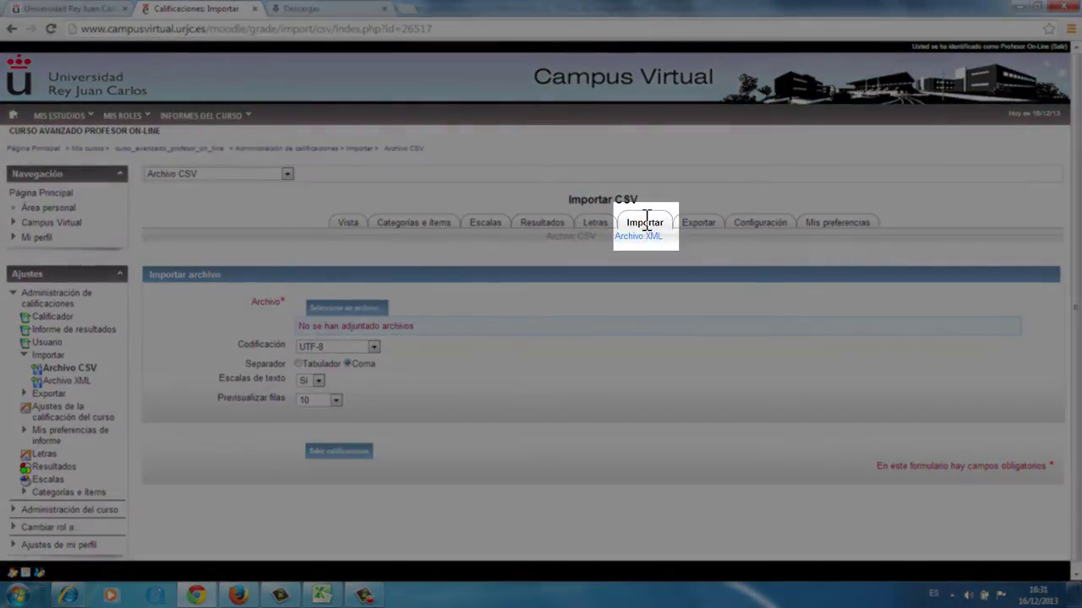
{"action": "left_click", "coordinate": [645, 221]}
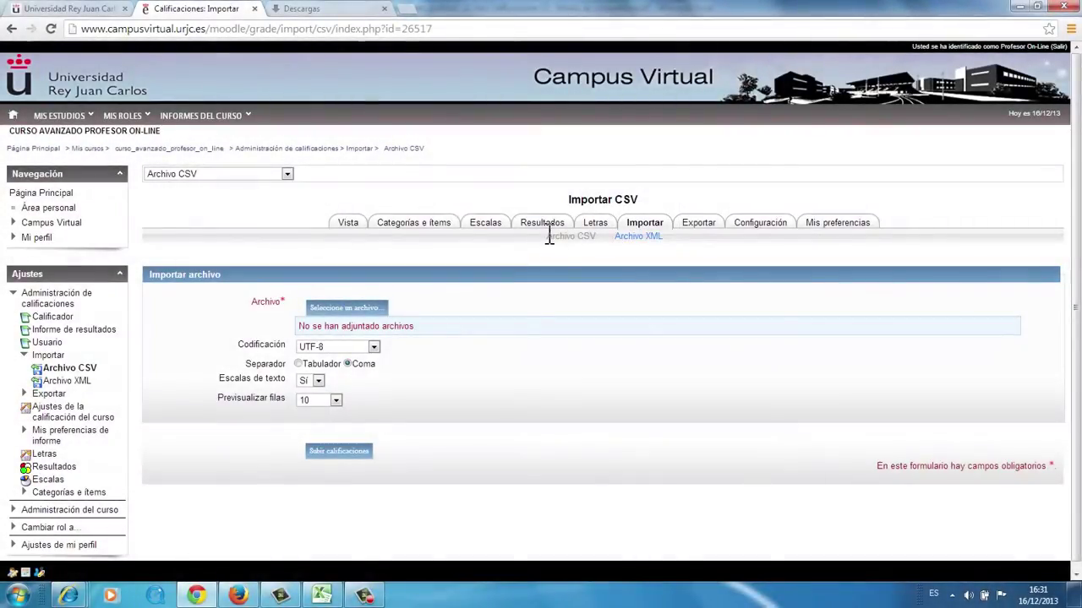
{"action": "left_click_drag", "start_coordinate": [546, 237], "coordinate": [594, 236]}
{"action": "left_click", "coordinate": [594, 252]}
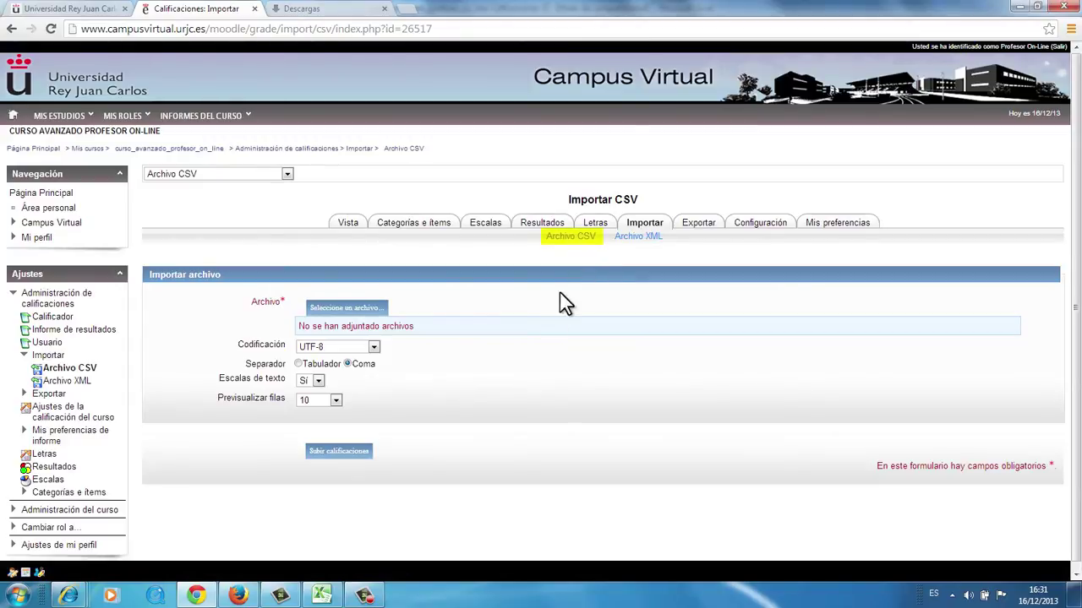
Step: Upload "curso_avanzado_profesor_on_line Calificaciones (2).txt" from the desktop as the grade import file
{"action": "left_click", "coordinate": [358, 309]}
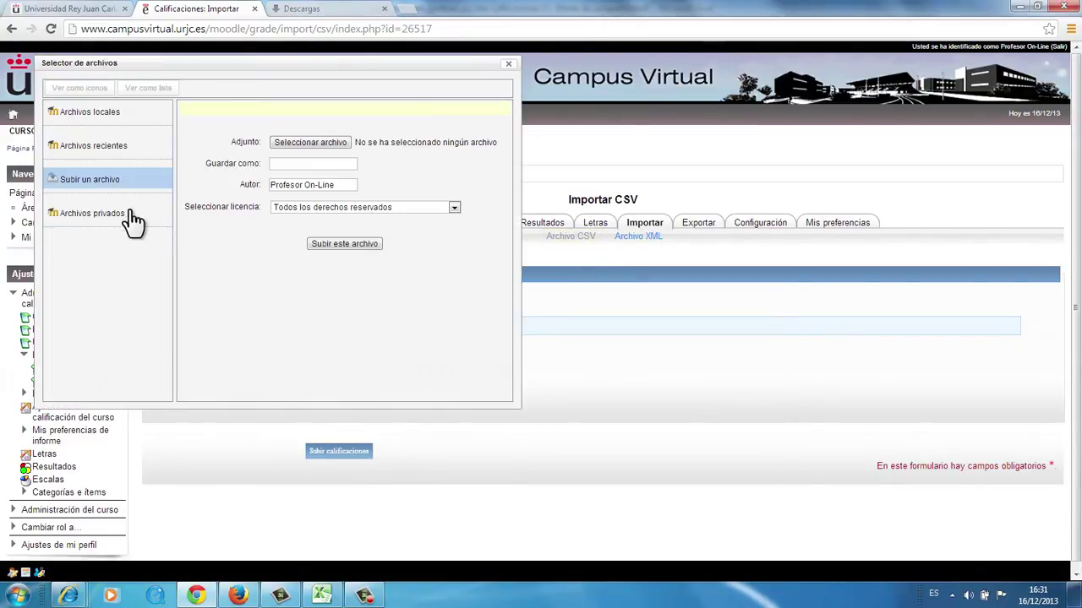
{"action": "left_click", "coordinate": [338, 142]}
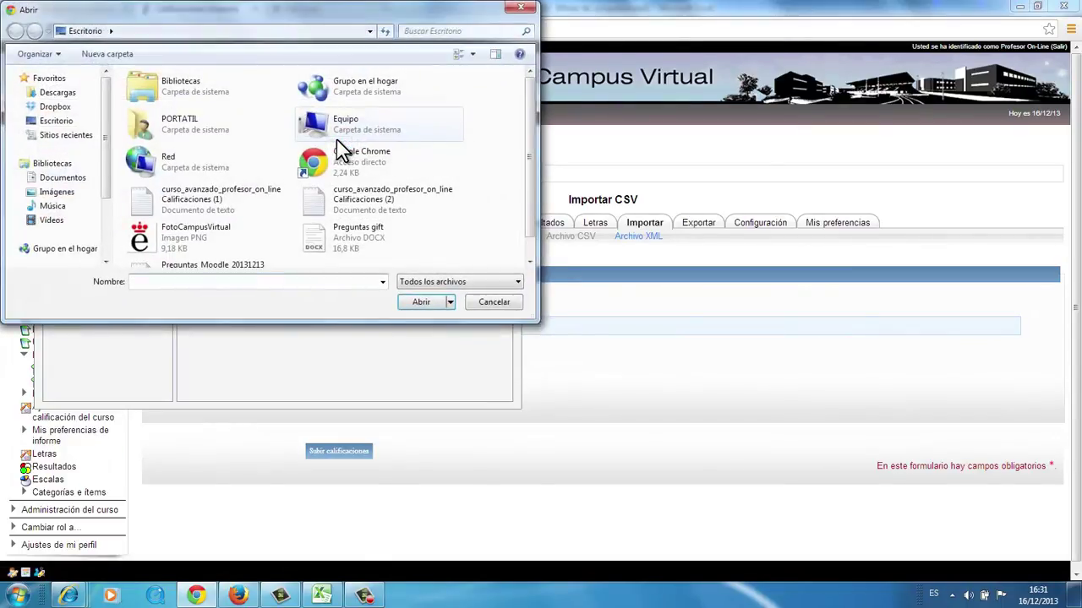
{"action": "double_click", "coordinate": [346, 205]}
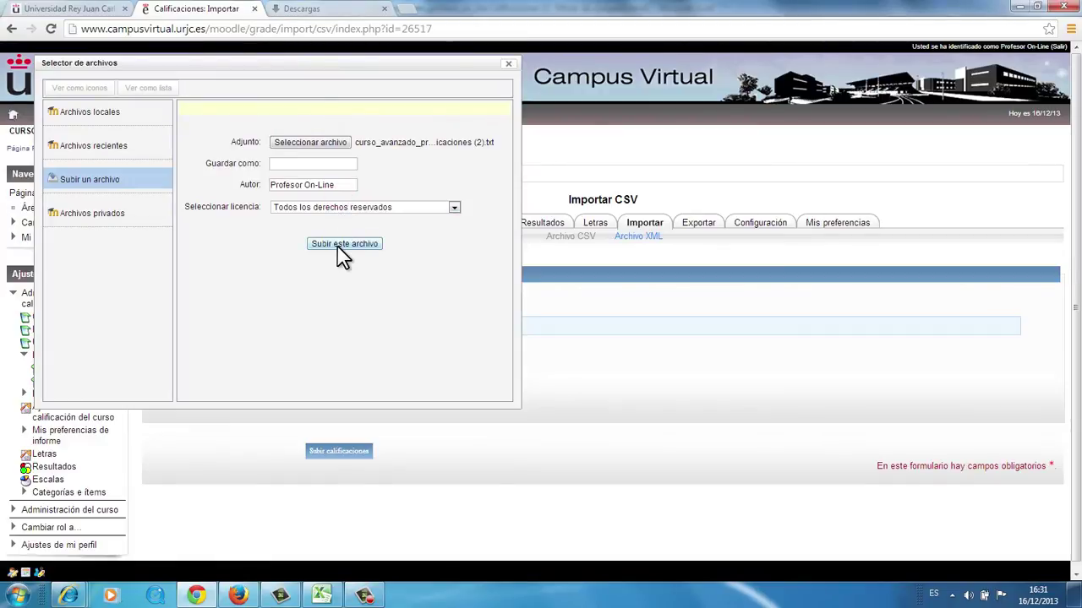
{"action": "left_click", "coordinate": [337, 246]}
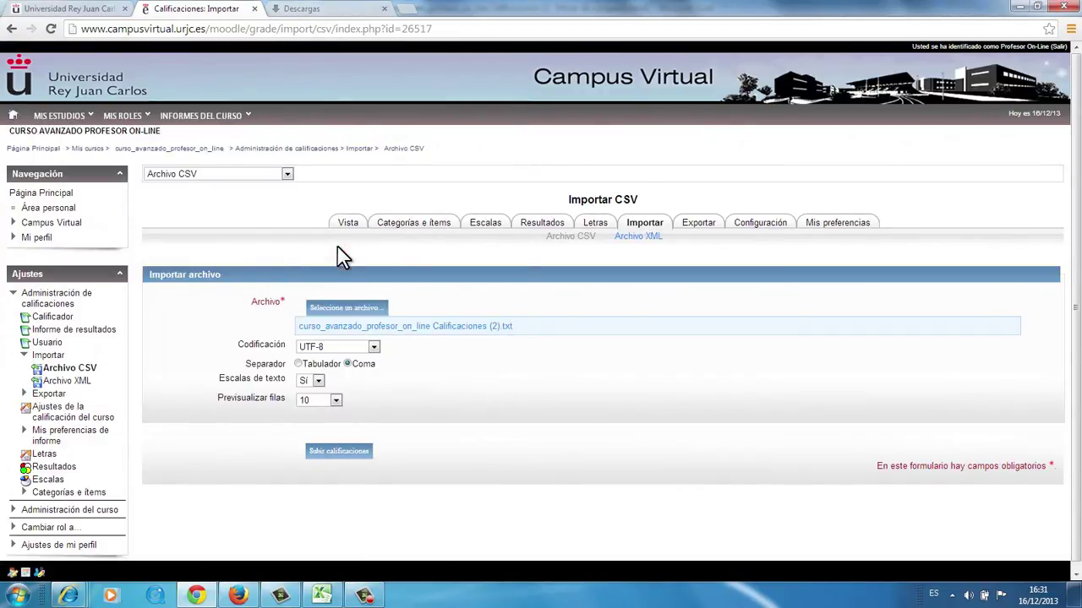
Step: Set the import encoding to WINDOWS-1252 and the separator to Tabulador, and upload the grades file for preview
{"action": "left_click", "coordinate": [367, 347]}
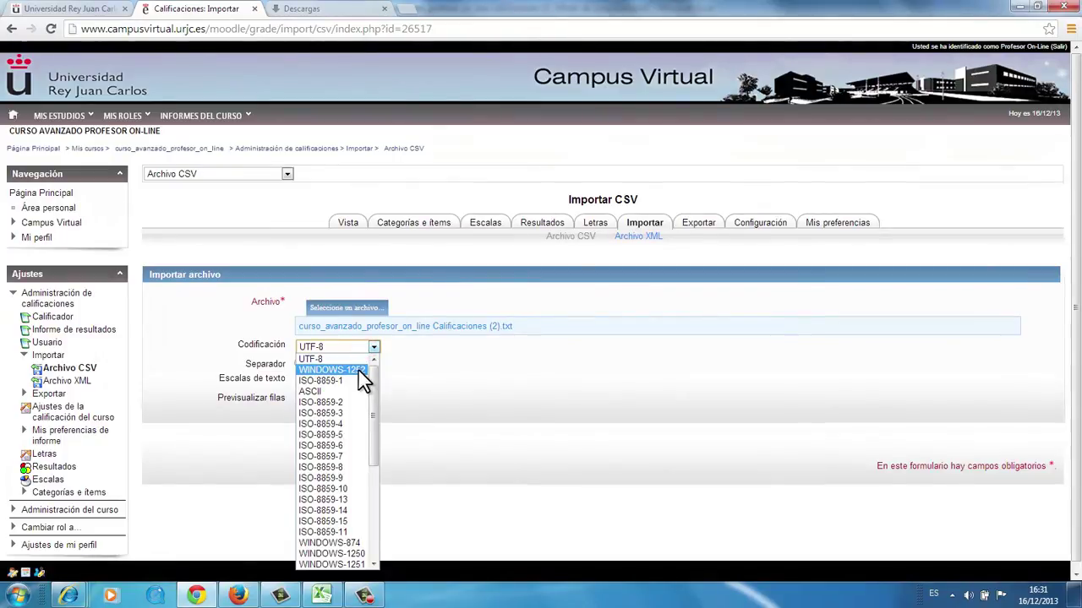
{"action": "left_click", "coordinate": [359, 372]}
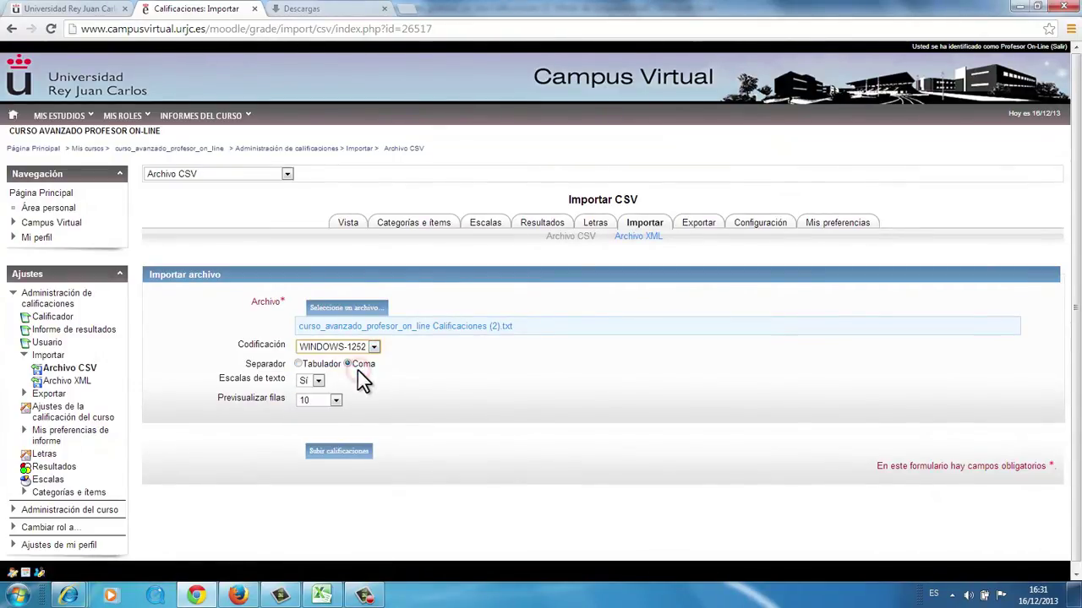
{"action": "left_click", "coordinate": [297, 363]}
{"action": "left_click", "coordinate": [339, 455]}
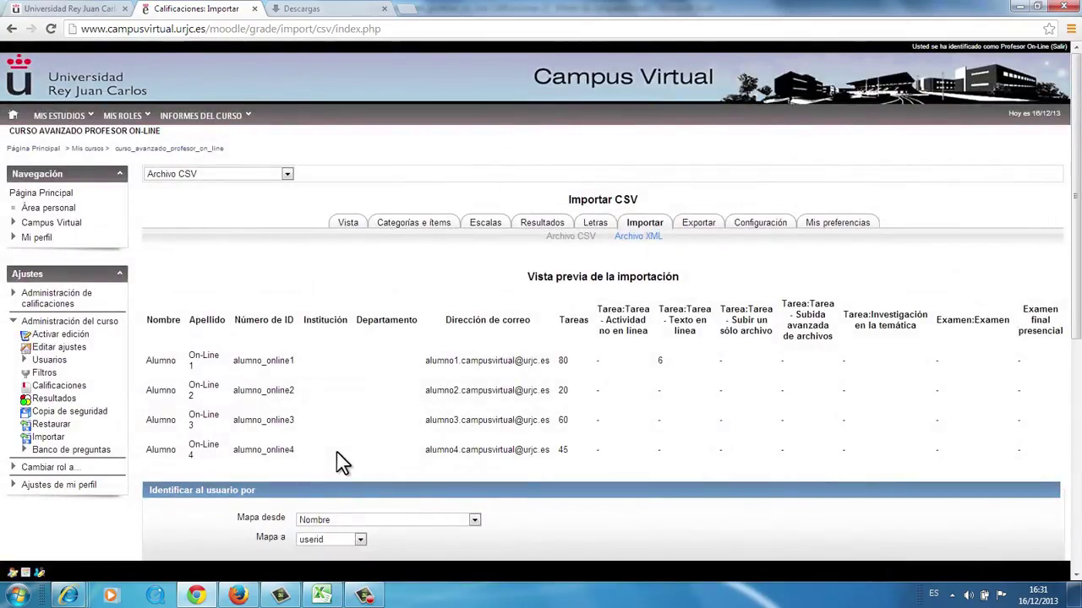
Step: Check the Tareas column in the import preview and identify users by mapping Número de ID to username
{"action": "scroll", "coordinate": [342, 439], "scroll_direction": "down", "scroll_amount": 1}
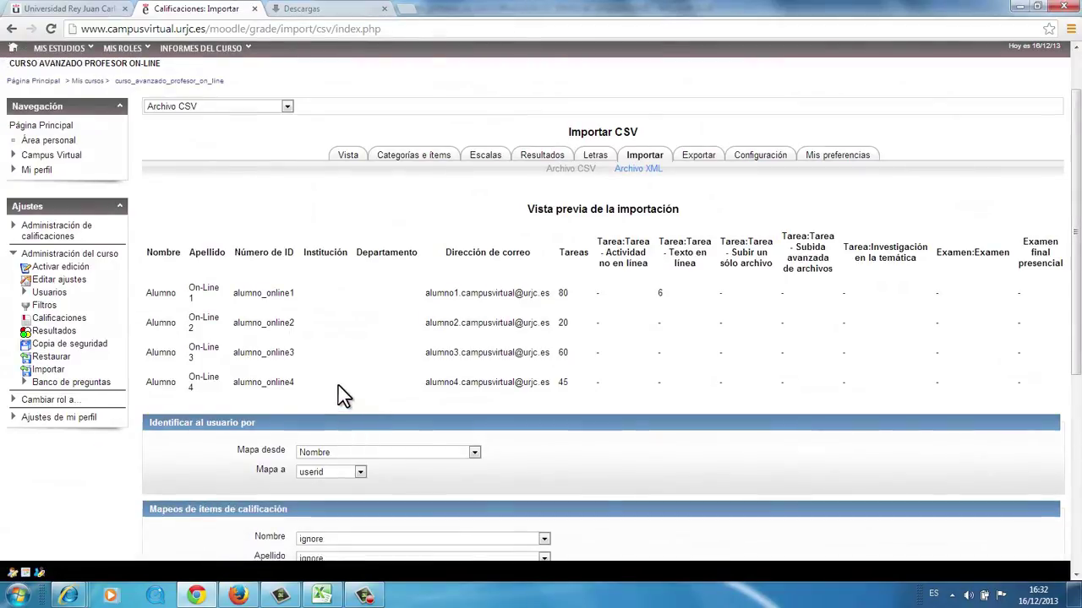
{"action": "left_click", "coordinate": [560, 252]}
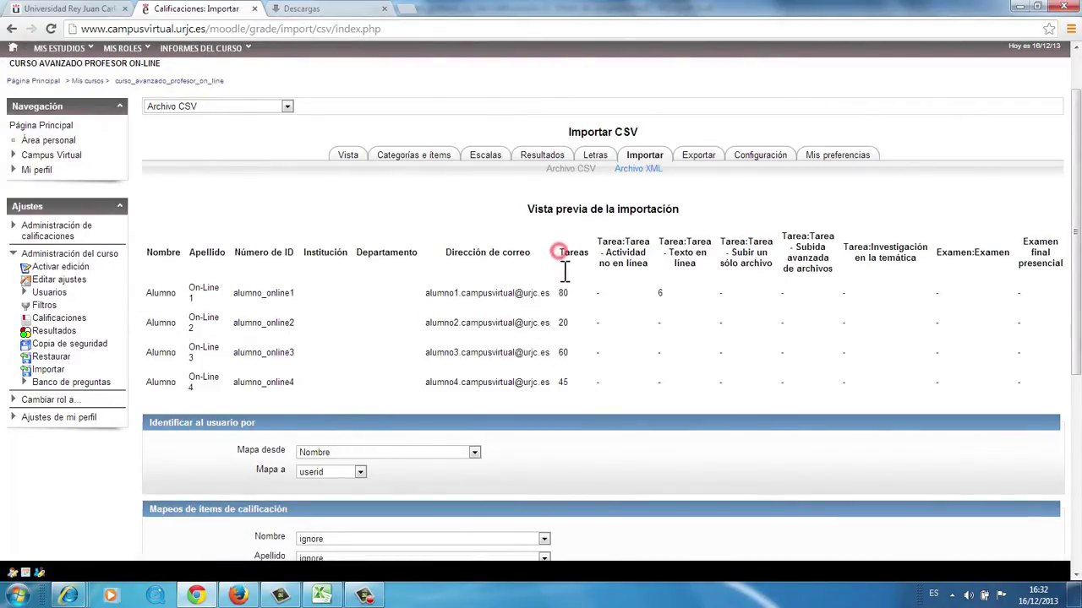
{"action": "left_click_drag", "start_coordinate": [565, 271], "coordinate": [570, 299]}
{"action": "left_click", "coordinate": [567, 301]}
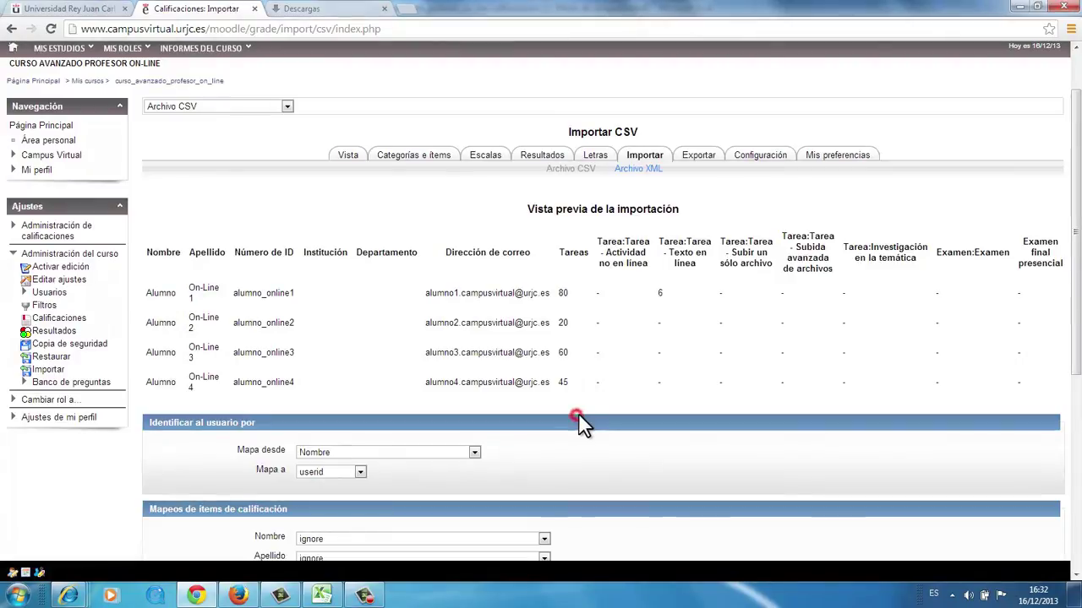
{"action": "scroll", "coordinate": [578, 412], "scroll_direction": "down", "scroll_amount": 3}
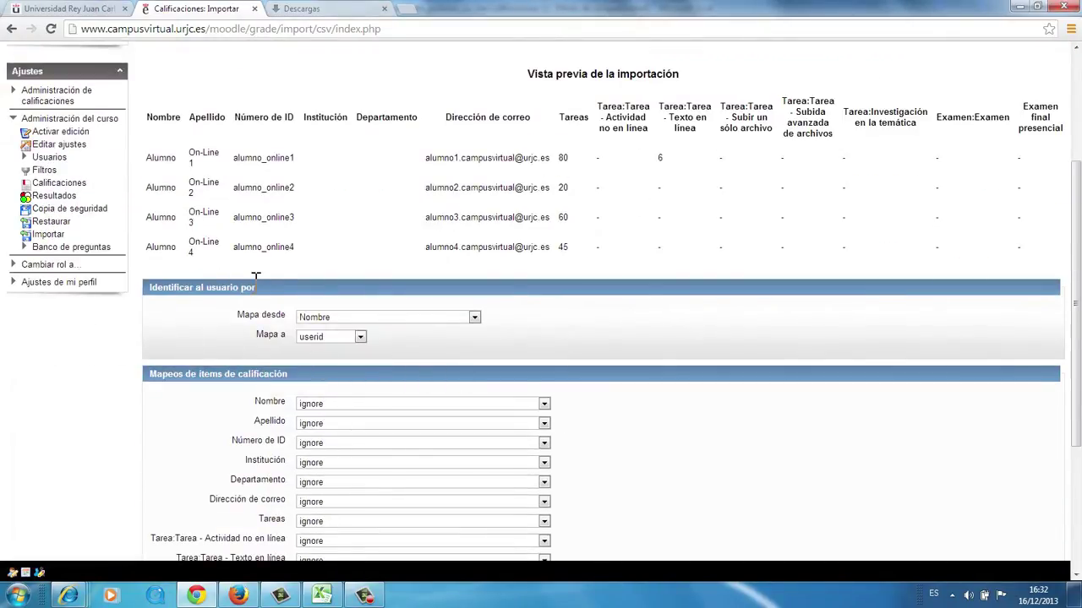
{"action": "left_click", "coordinate": [411, 317]}
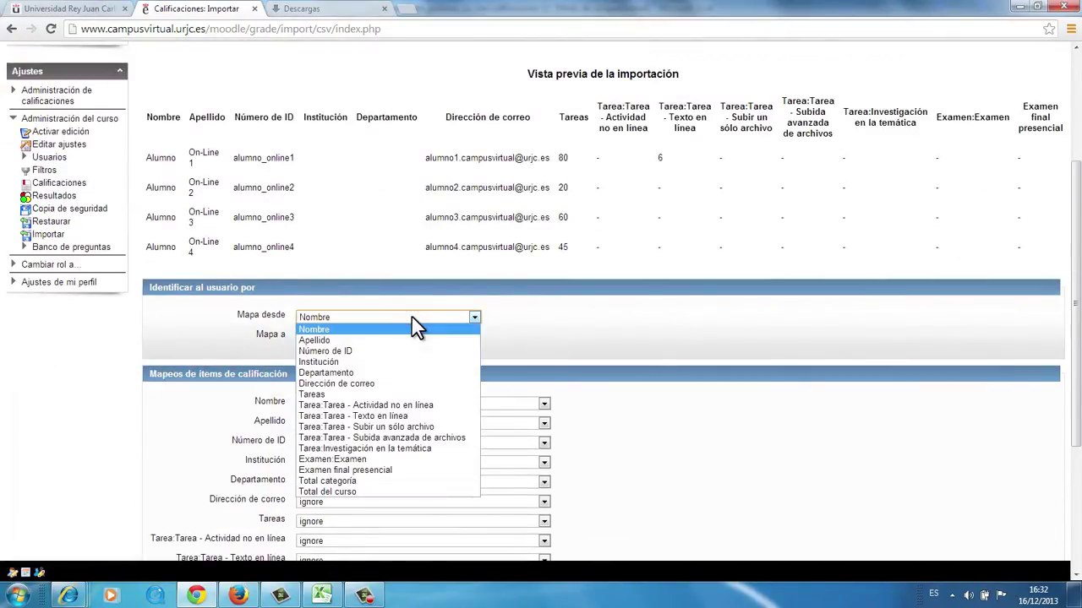
{"action": "left_click", "coordinate": [402, 351]}
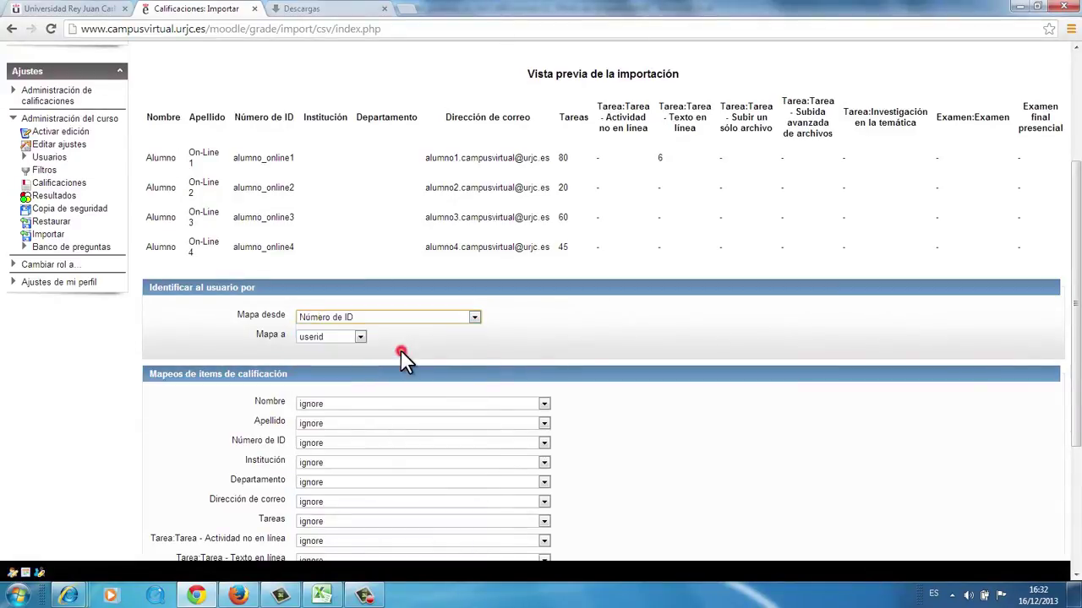
{"action": "left_click", "coordinate": [354, 338]}
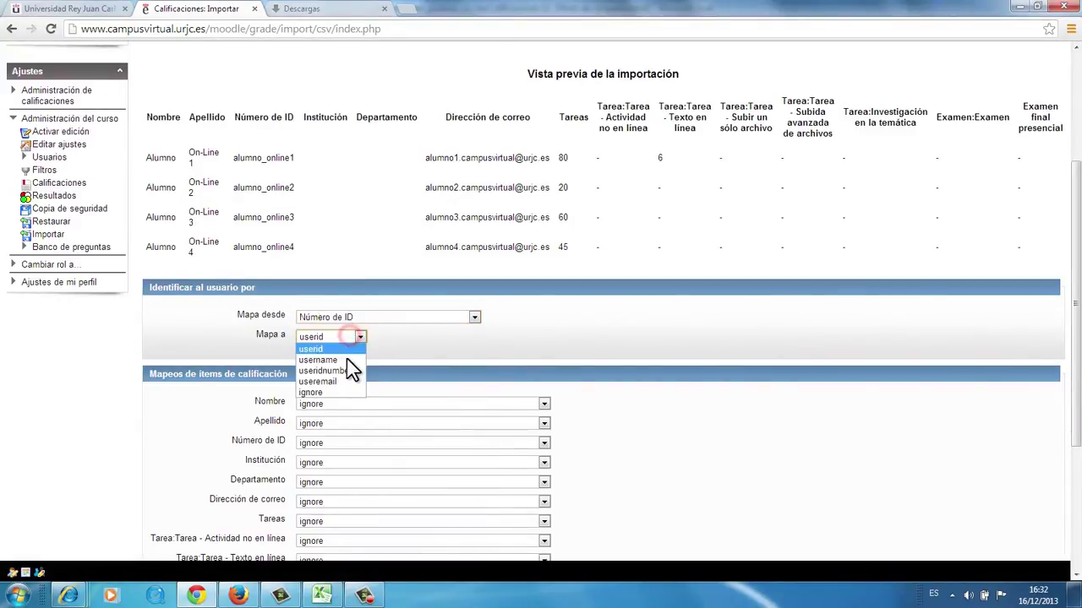
{"action": "left_click", "coordinate": [350, 363]}
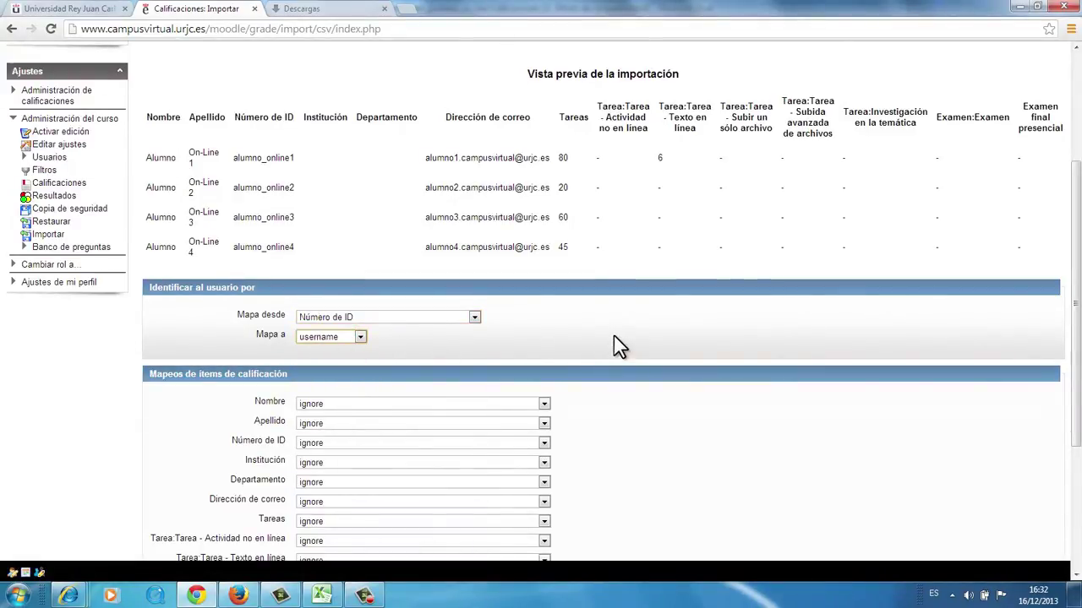
Step: Map the Tareas column to "new gradeitem", leaving the other columns ignored, and submit the grade import
{"action": "scroll", "coordinate": [614, 333], "scroll_direction": "down", "scroll_amount": 3}
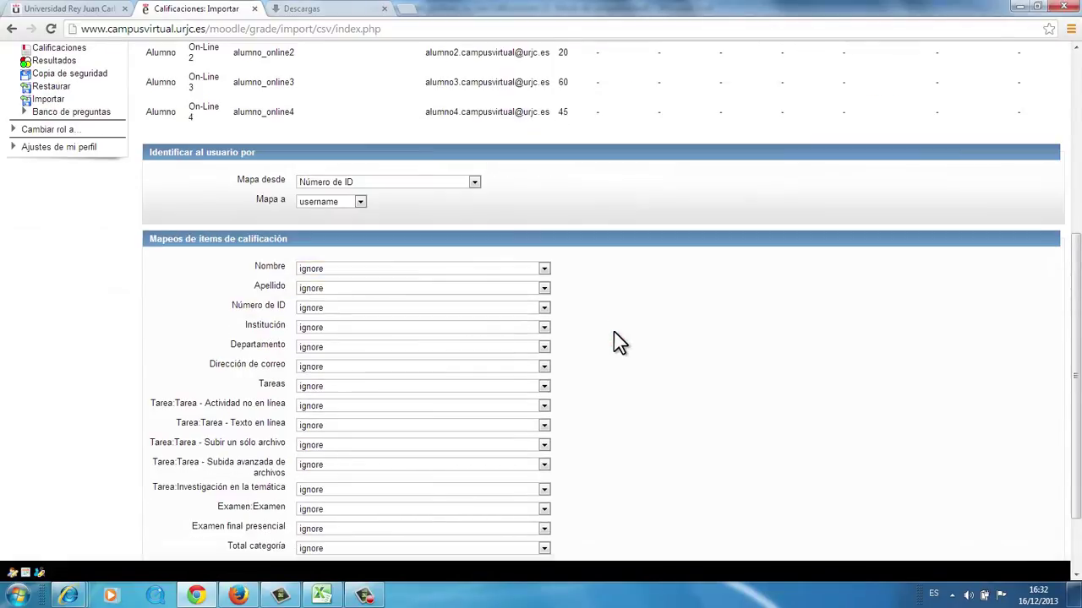
{"action": "scroll", "coordinate": [615, 331], "scroll_direction": "down", "scroll_amount": 1}
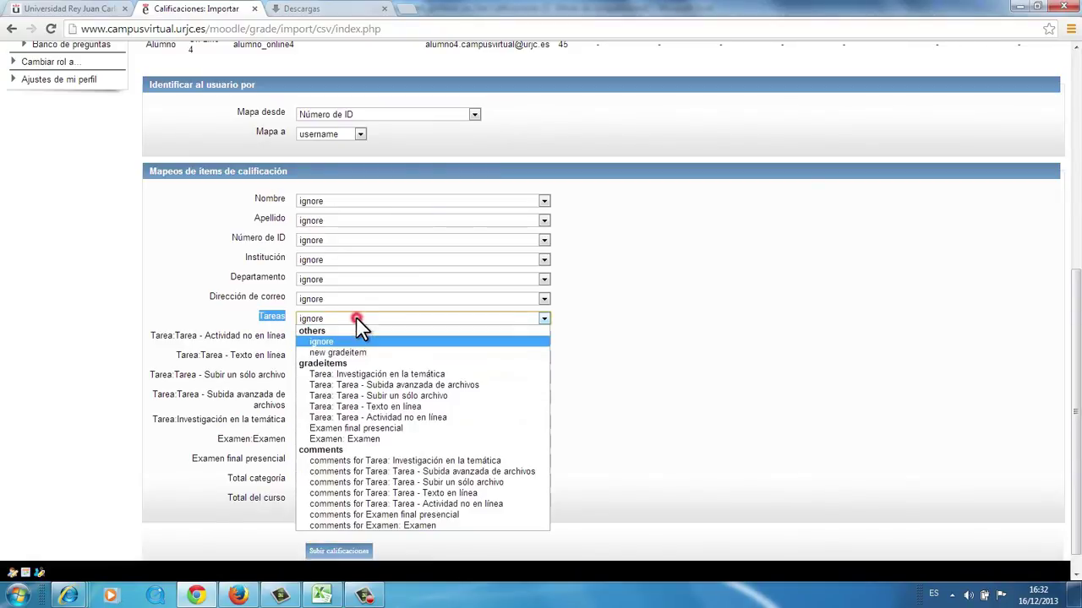
{"action": "left_click", "coordinate": [357, 319]}
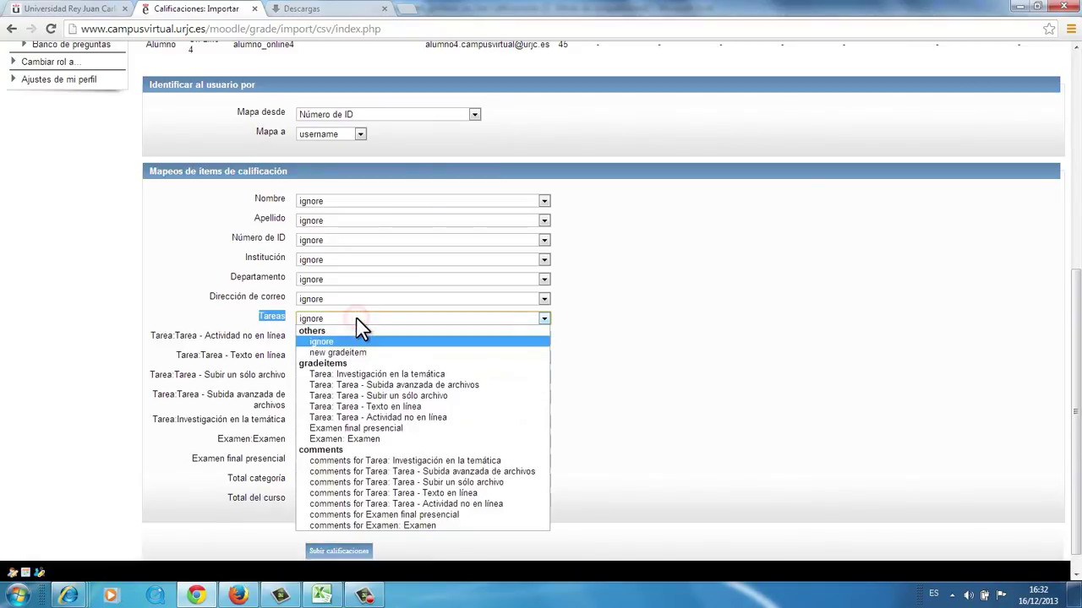
{"action": "left_click", "coordinate": [374, 362]}
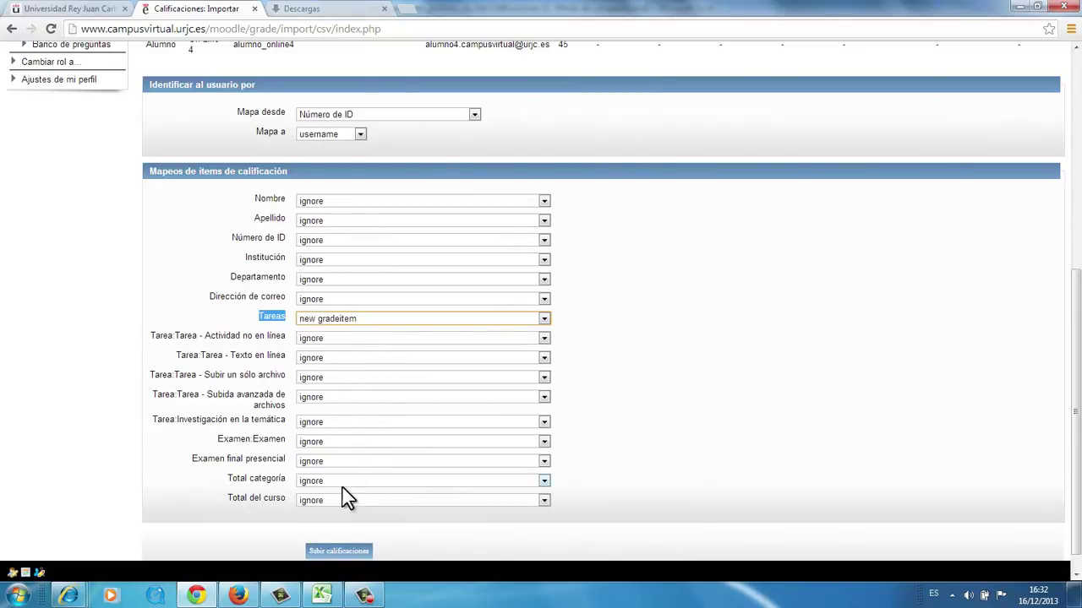
{"action": "left_click", "coordinate": [347, 553]}
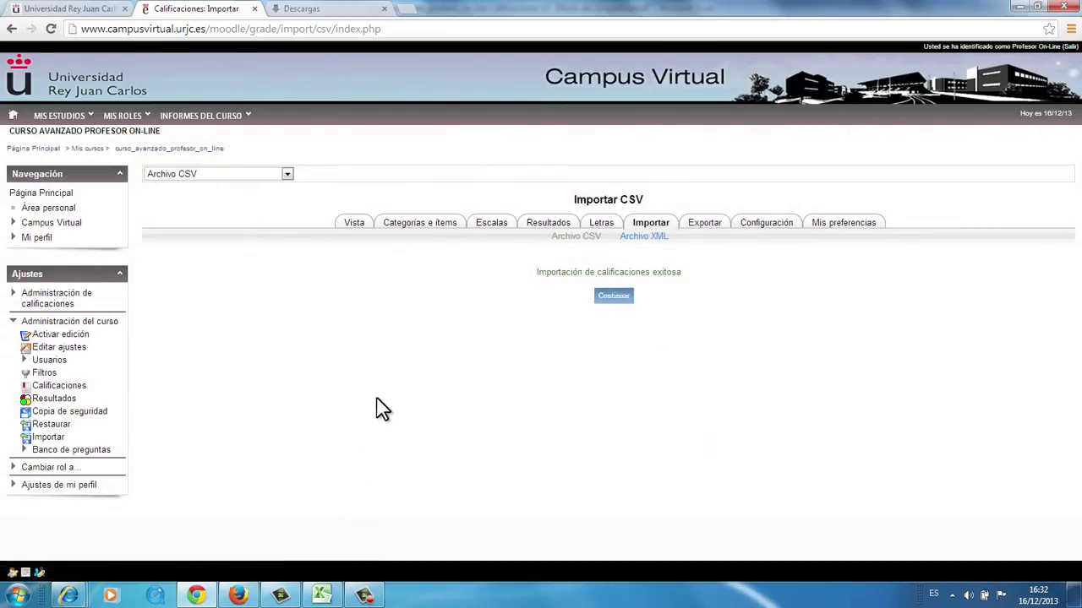
Step: Continue to the grader report and examine the imported Tareas column
{"action": "left_click", "coordinate": [614, 300]}
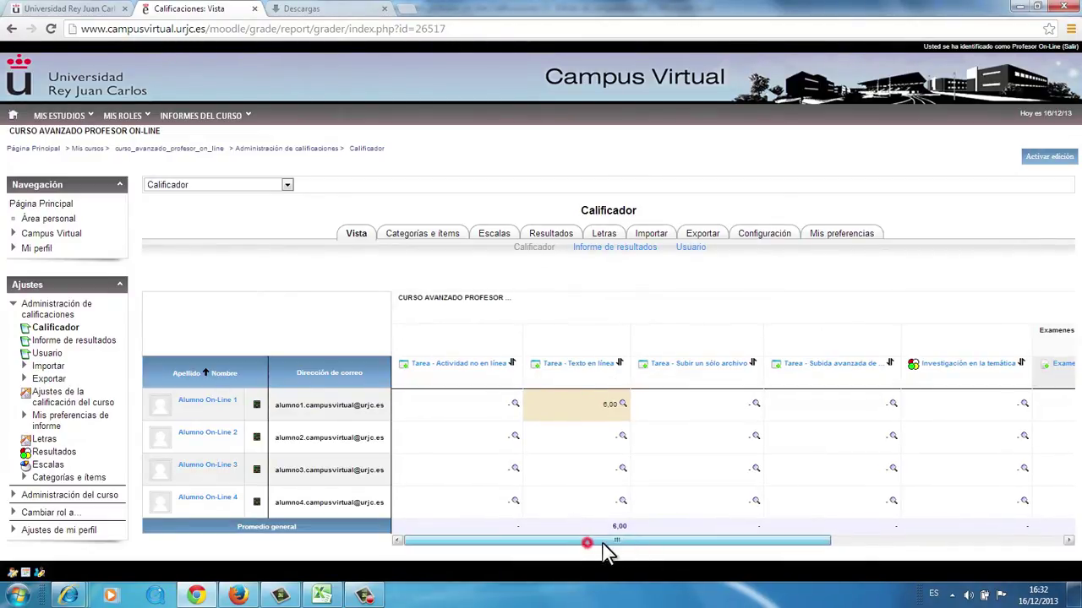
{"action": "left_click_drag", "start_coordinate": [607, 541], "coordinate": [845, 541]}
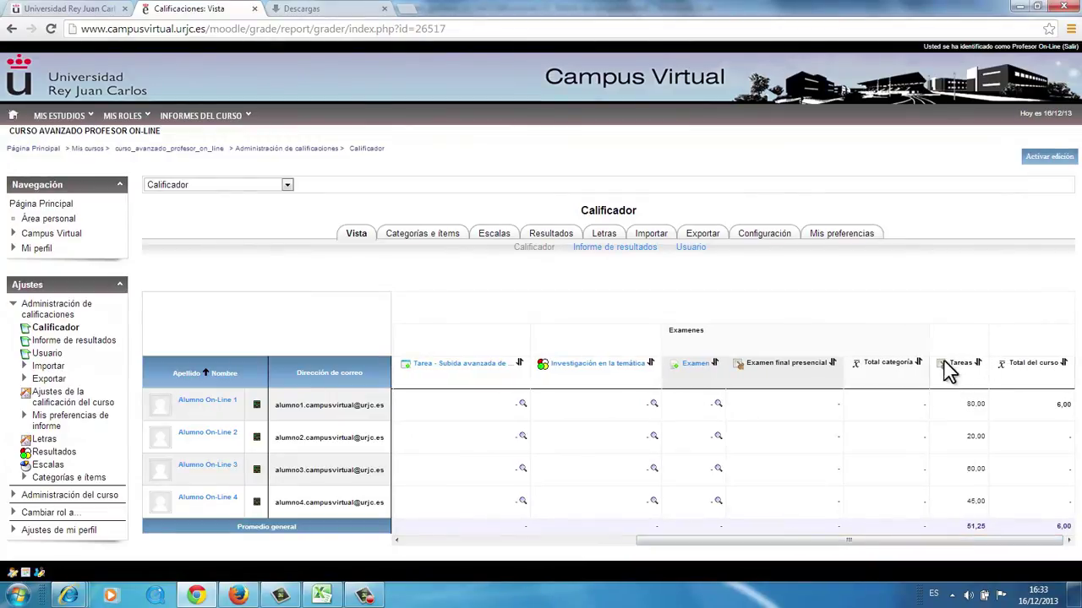